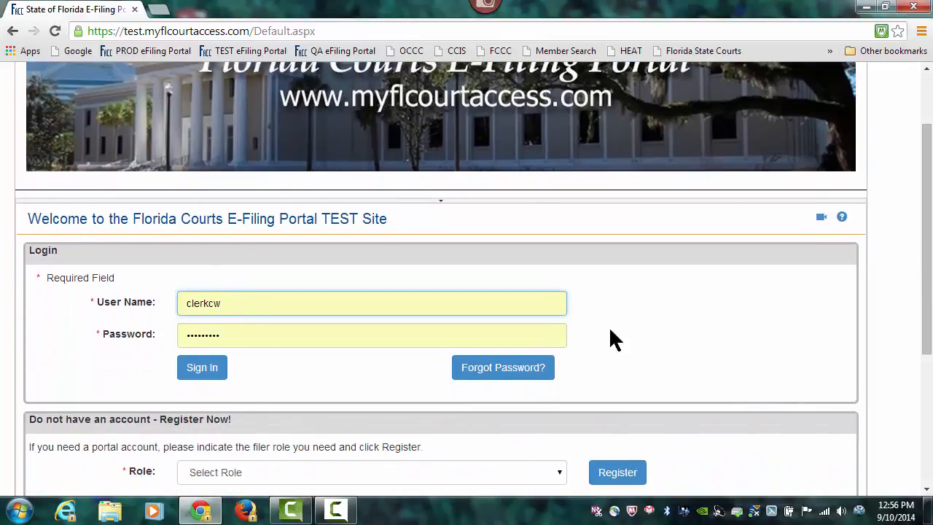
# - Sign in to the clerk account on the e-filing portal test site
pyautogui.click(212, 367)
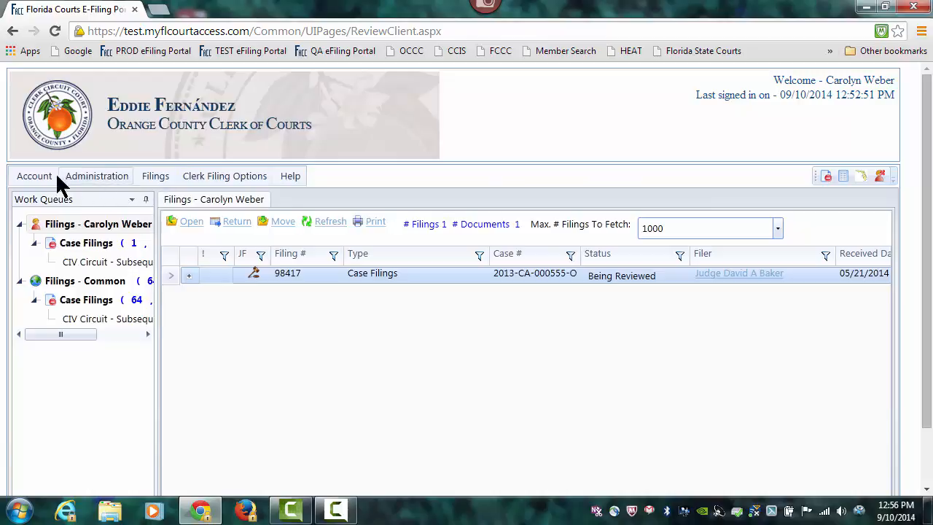
pyautogui.click(34, 179)
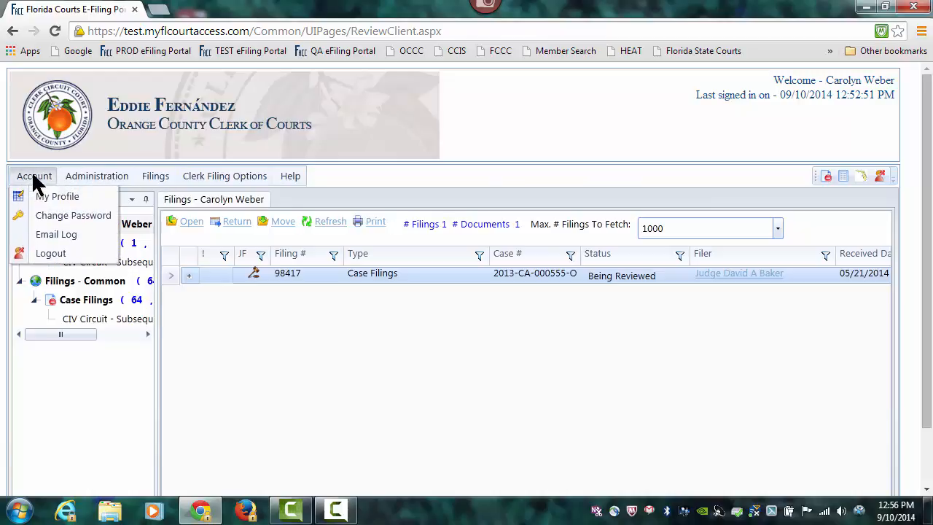
pyautogui.click(67, 196)
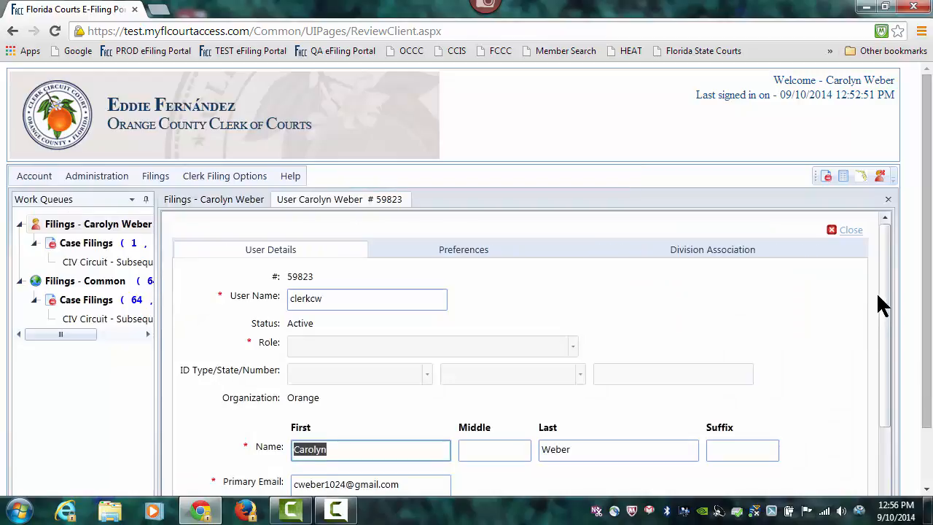
pyautogui.scroll(-2, 888, 290)
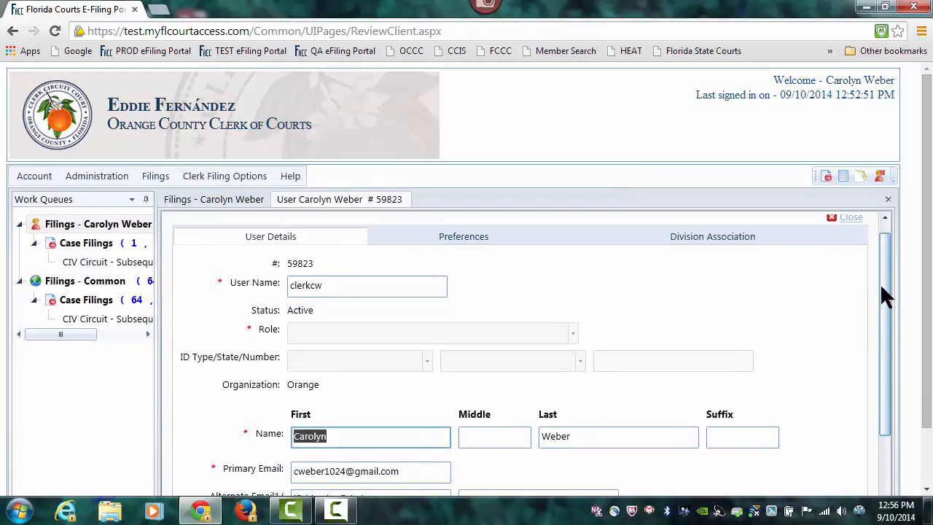
pyautogui.moveTo(875, 332); pyautogui.dragTo(875, 377)
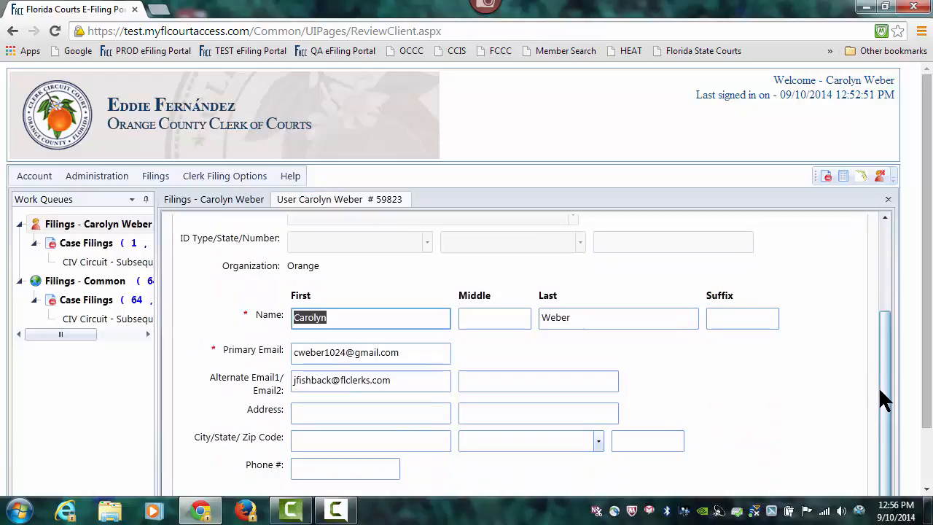
pyautogui.moveTo(882, 415); pyautogui.dragTo(884, 265)
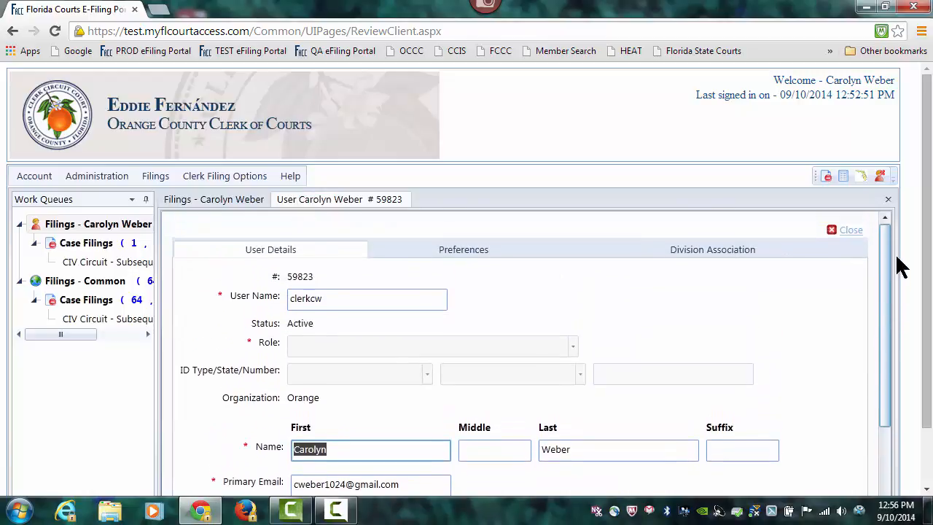
pyautogui.click(783, 254)
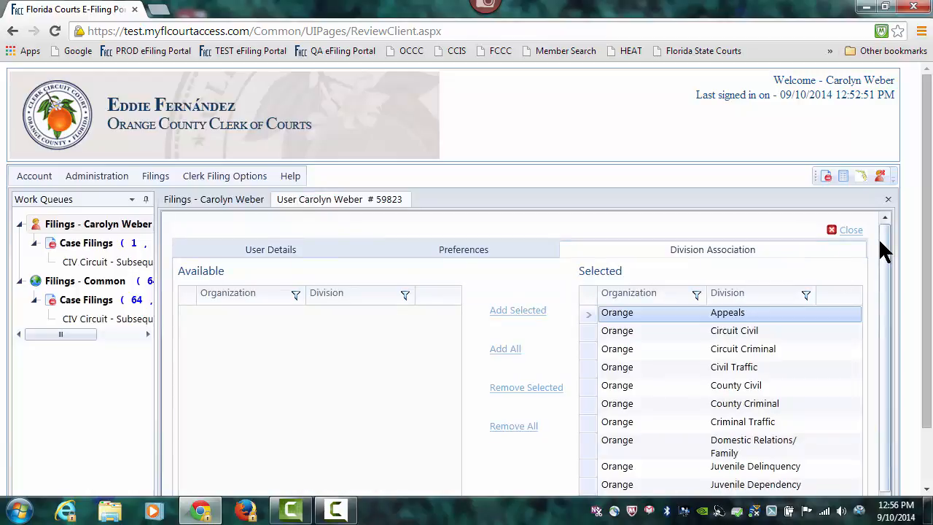
pyautogui.moveTo(880, 243); pyautogui.dragTo(877, 281)
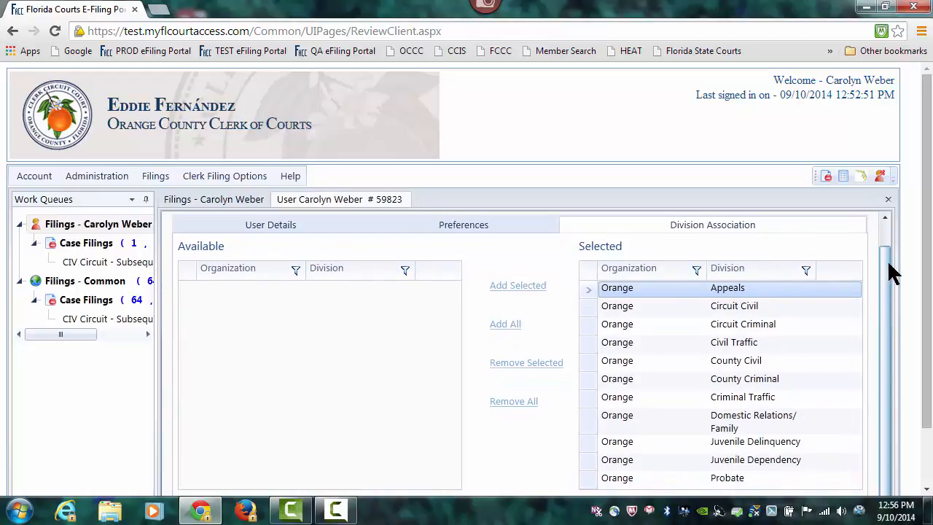
pyautogui.scroll(1, 895, 241)
pyautogui.click(849, 230)
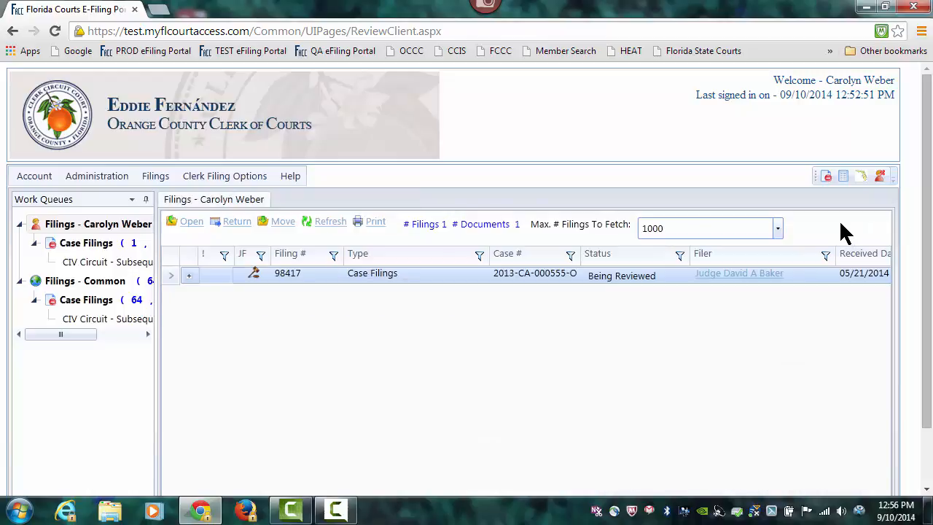
# - Open the Change Password form from the Account menu, then switch to the Email Log page
pyautogui.click(33, 177)
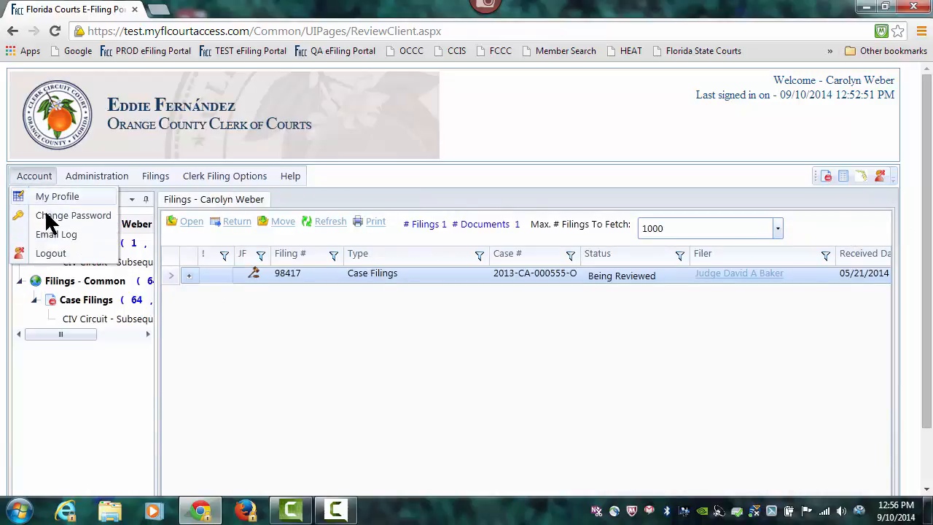
pyautogui.click(70, 213)
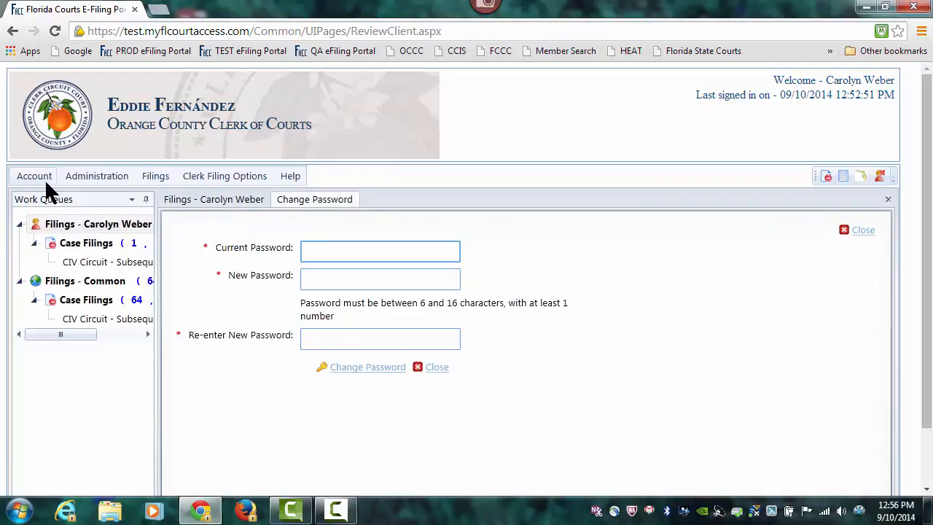
pyautogui.click(45, 179)
pyautogui.click(42, 234)
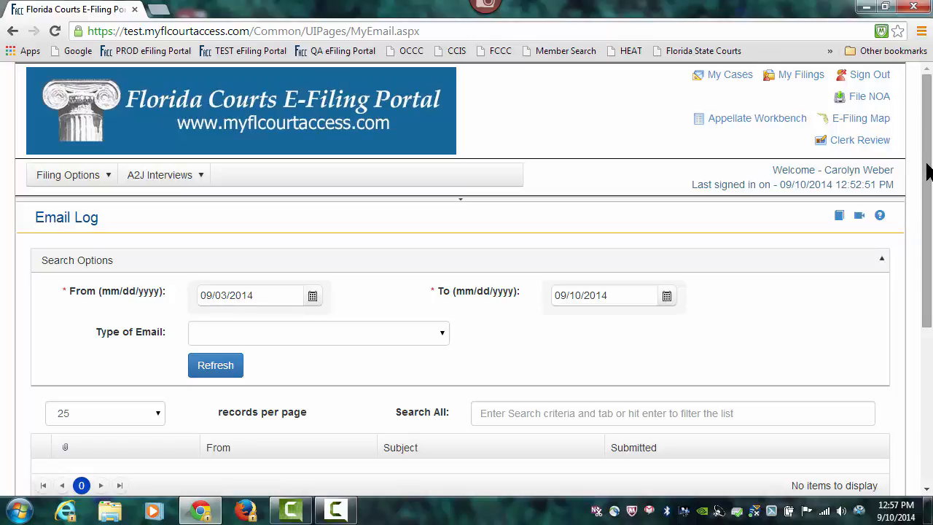
# - Scroll through the empty 09/03/2014–09/10/2014 email log, then return to the Clerk Review queue
pyautogui.moveTo(929, 170); pyautogui.dragTo(931, 151)
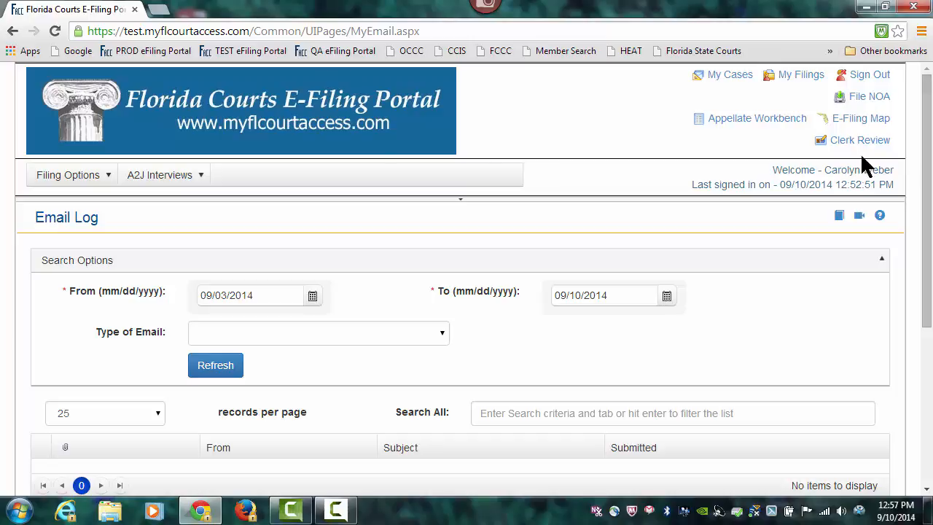
pyautogui.moveTo(103, 177)
pyautogui.click(869, 142)
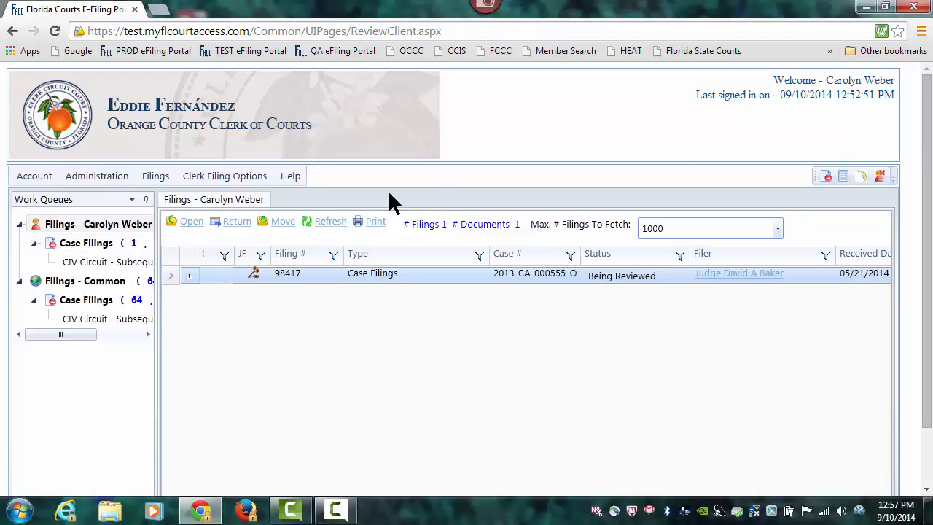
# - Bring up the Clerk Filing Options menu for the filing being reviewed
pyautogui.click(250, 177)
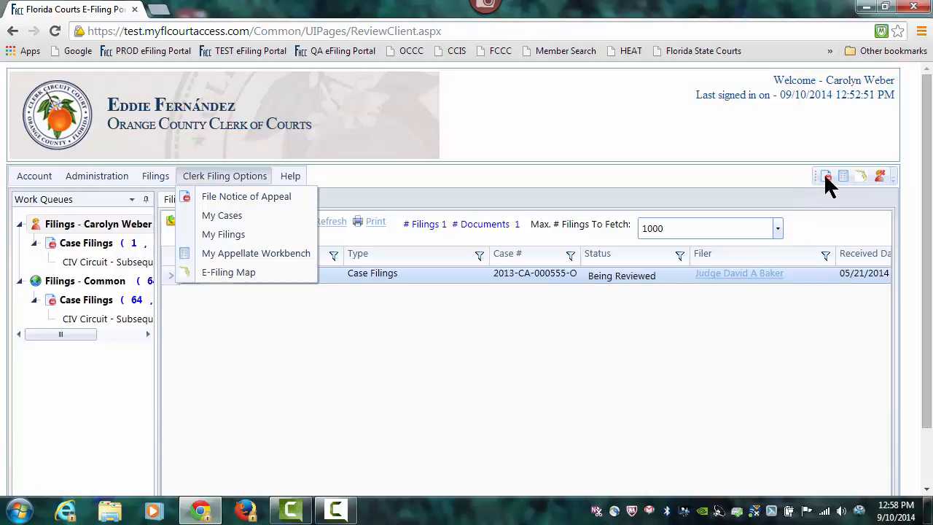
# - Close the filing options menu and go to the E-Filing Map page
pyautogui.click(732, 170)
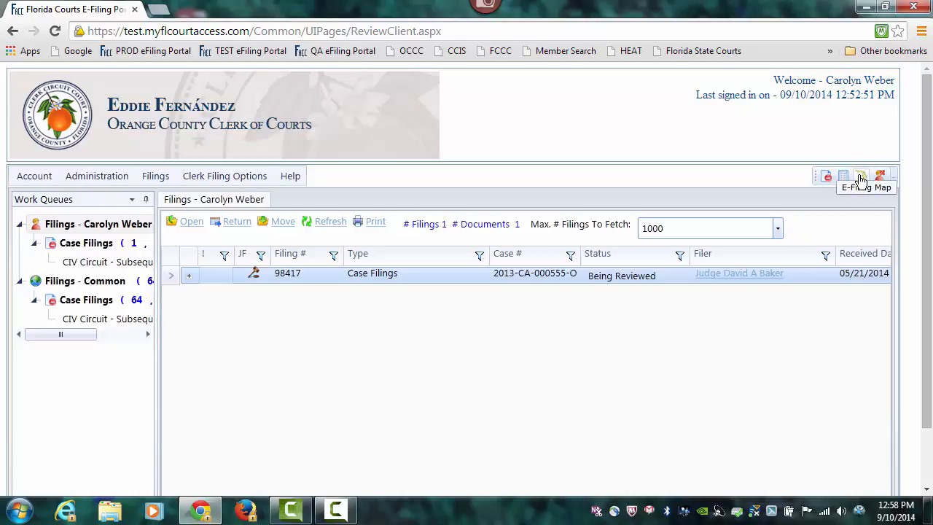
pyautogui.click(861, 180)
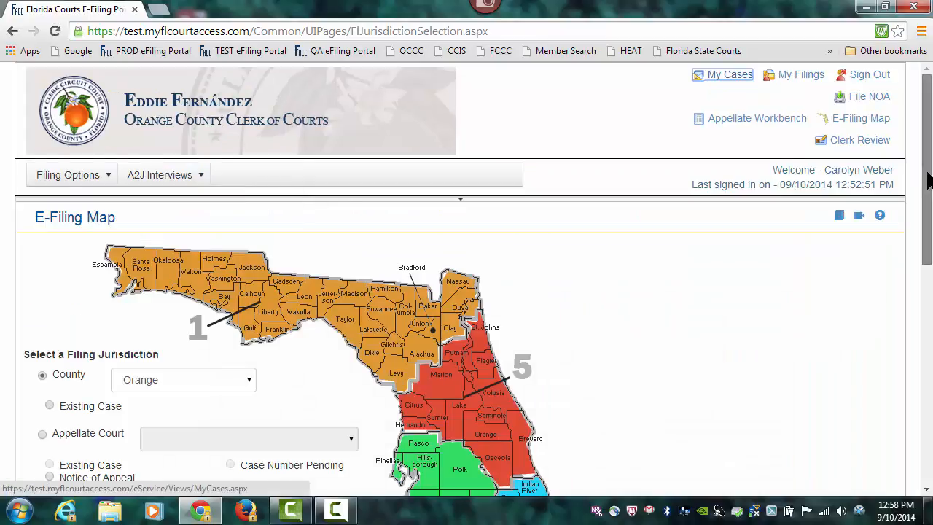
# - With Orange as the county, choose Existing Case and start the filing
pyautogui.moveTo(929, 182); pyautogui.dragTo(930, 245)
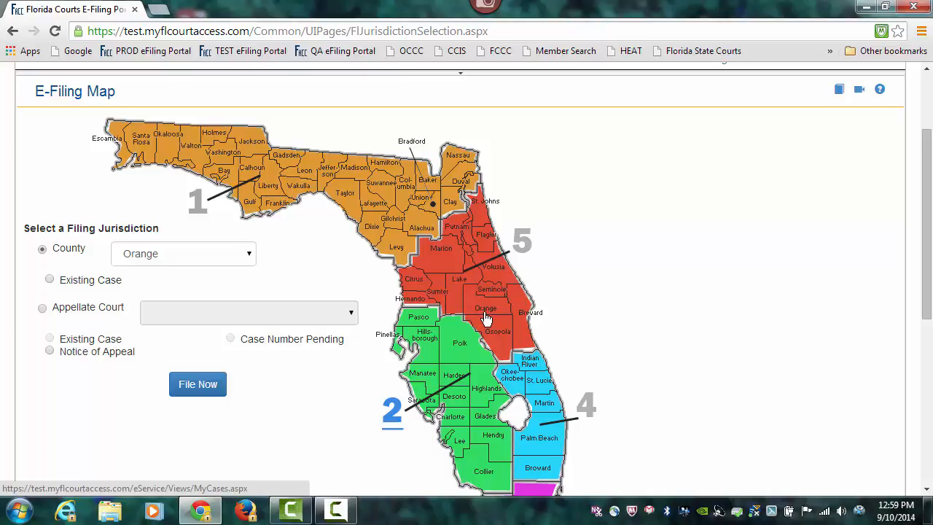
pyautogui.click(50, 280)
pyautogui.click(194, 387)
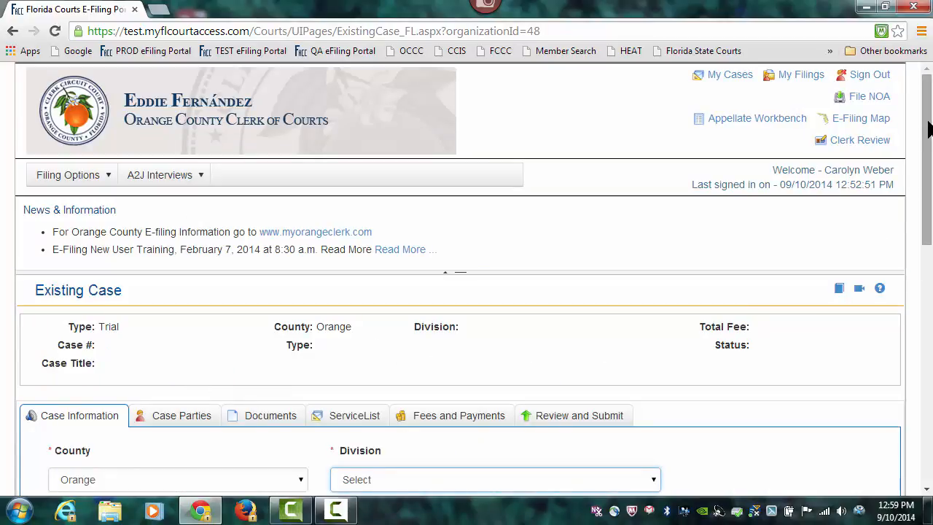
pyautogui.scroll(-4, 930, 126)
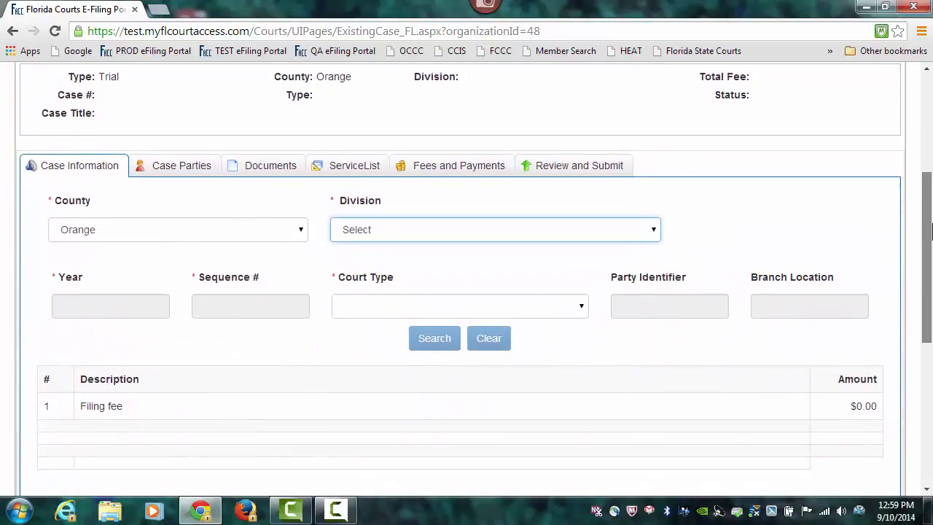
pyautogui.click(659, 207)
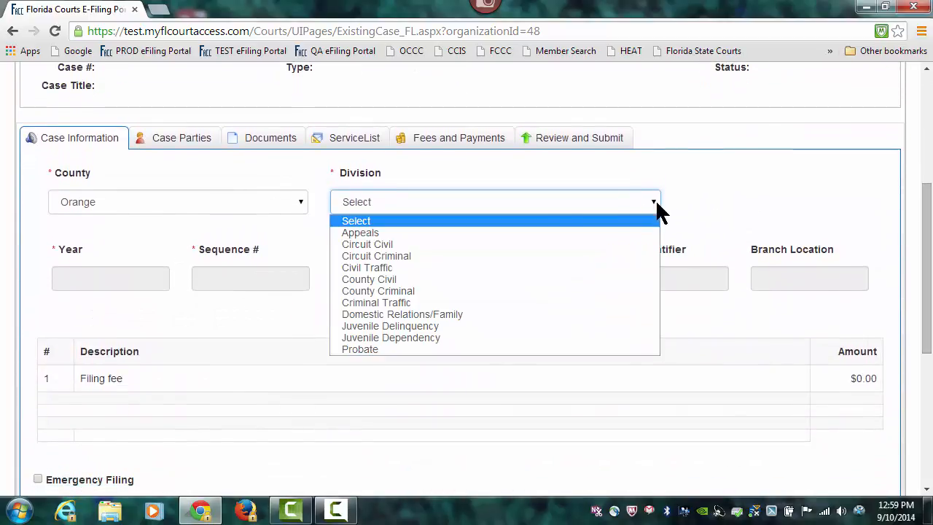
pyautogui.click(415, 247)
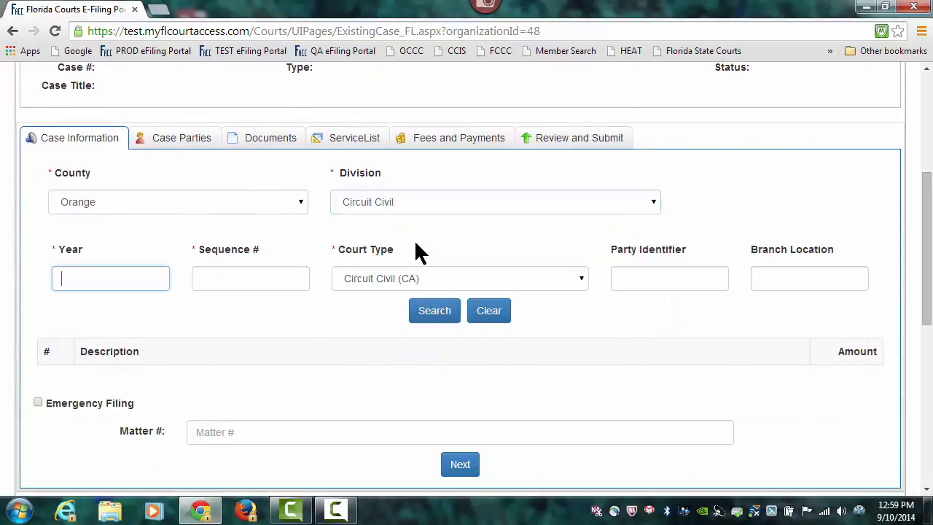
pyautogui.write('2014')
pyautogui.click(295, 282)
pyautogui.write('12')
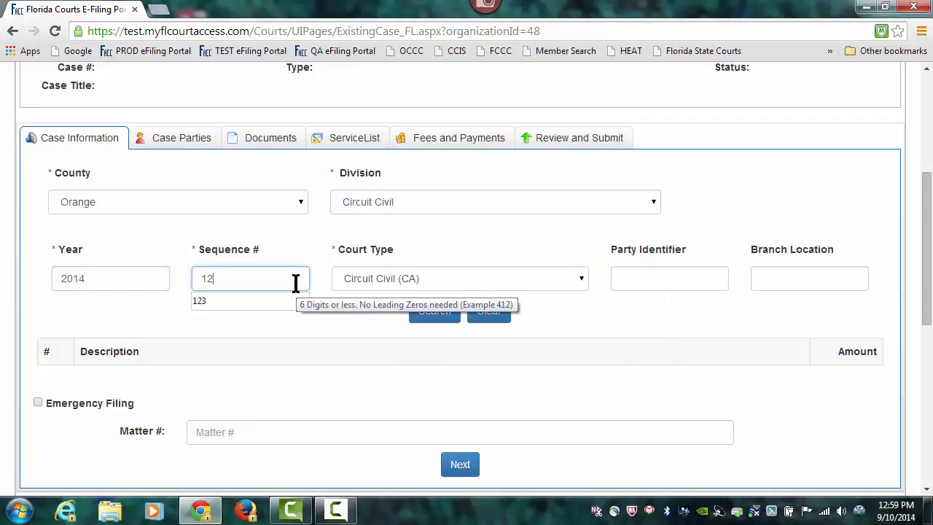
pyautogui.click(423, 314)
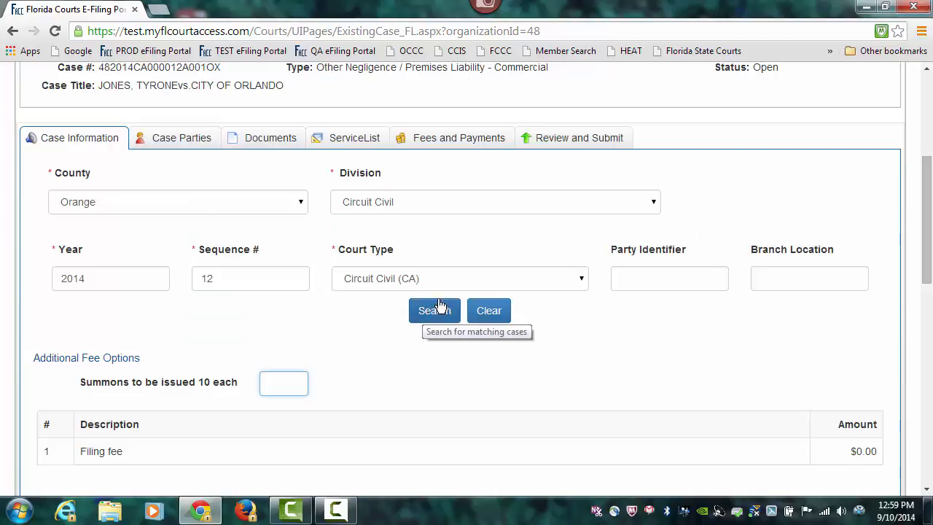
pyautogui.moveTo(927, 231); pyautogui.dragTo(927, 205)
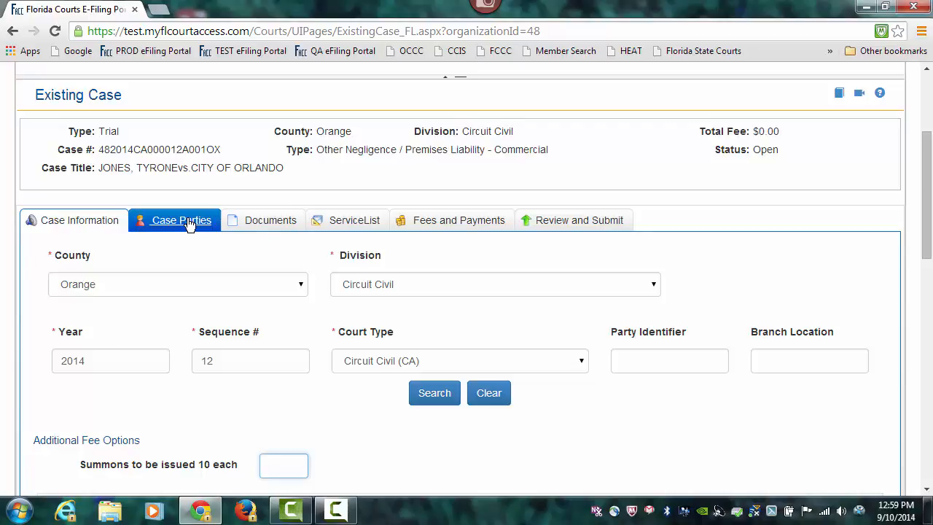
# - From the case's Documents section, open the Add/Edit Document dialog with Search All focused
pyautogui.click(277, 221)
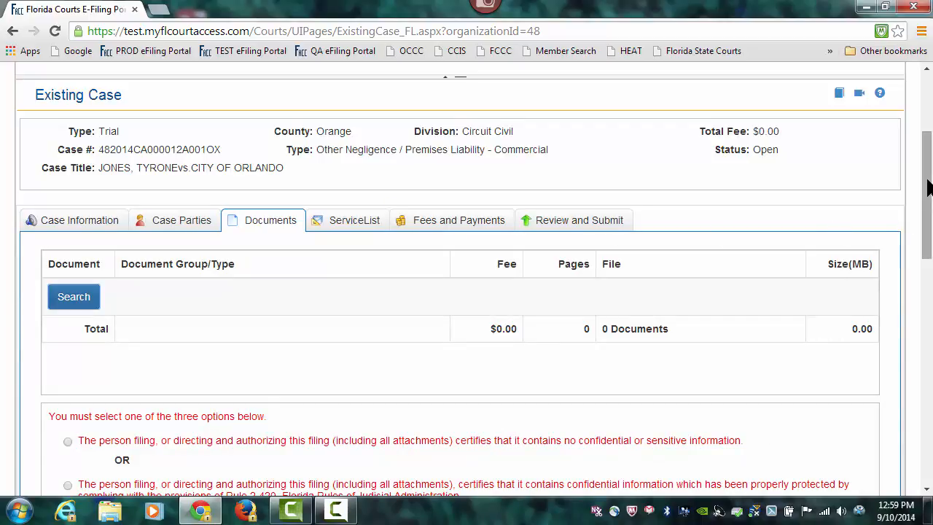
pyautogui.moveTo(929, 183); pyautogui.dragTo(930, 222)
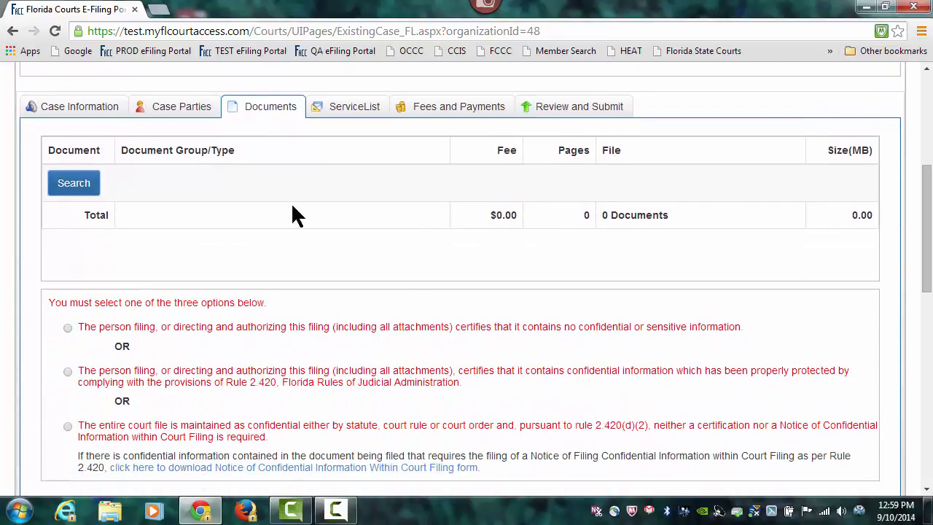
pyautogui.click(74, 184)
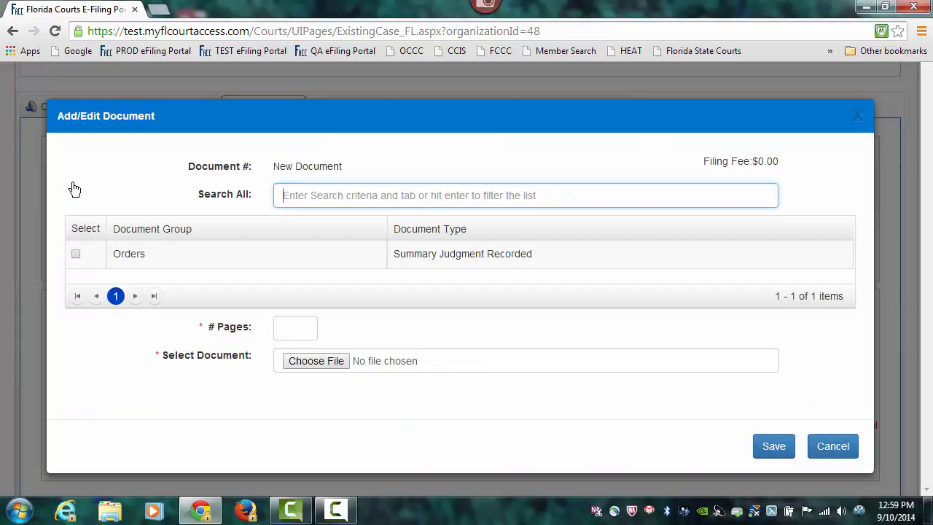
pyautogui.click(333, 195)
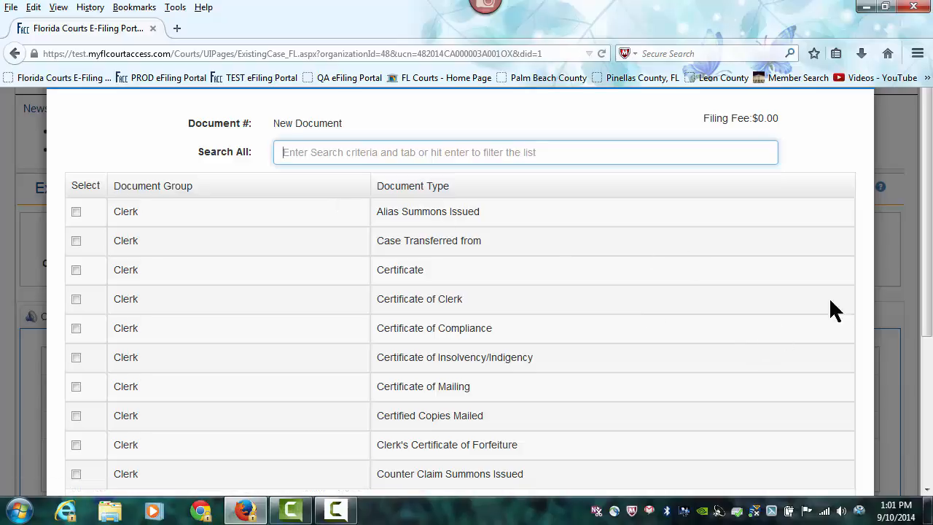
# - Filter document types by 'summons', select Summons Issued, and ready the # Pages field
pyautogui.moveTo(929, 235); pyautogui.dragTo(929, 264)
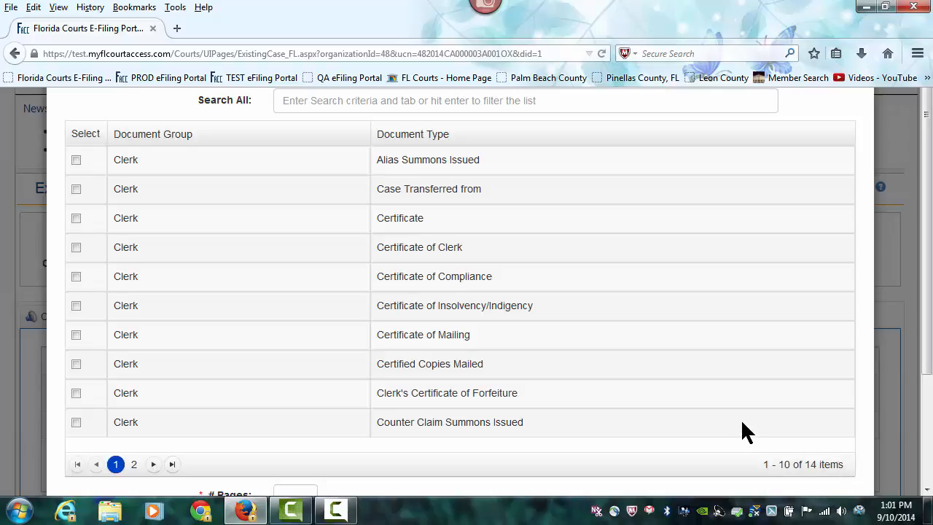
pyautogui.scroll(1, 740, 426)
pyautogui.click(338, 134)
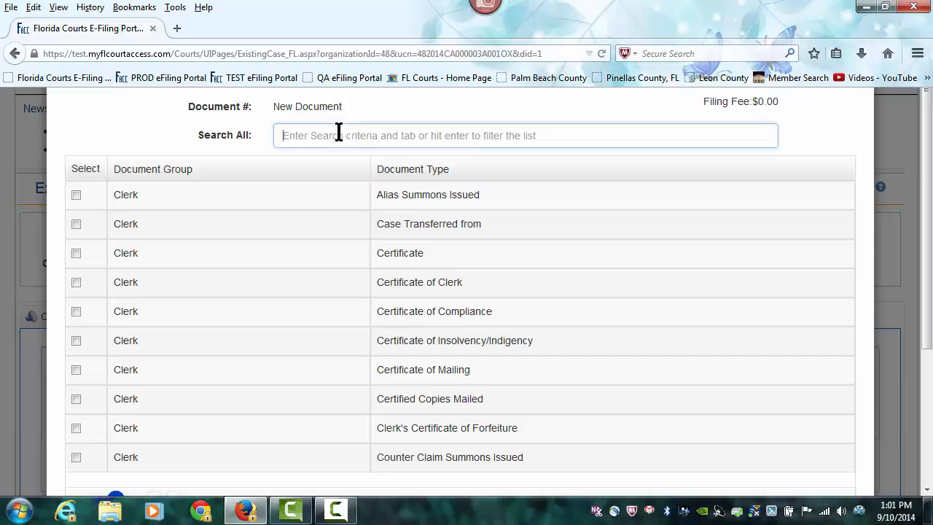
pyautogui.write('s')
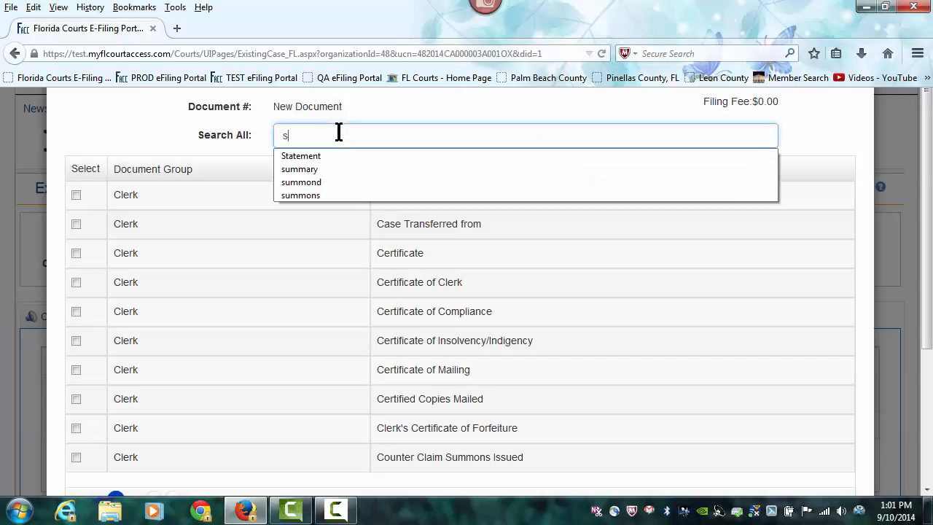
pyautogui.write('ummons')
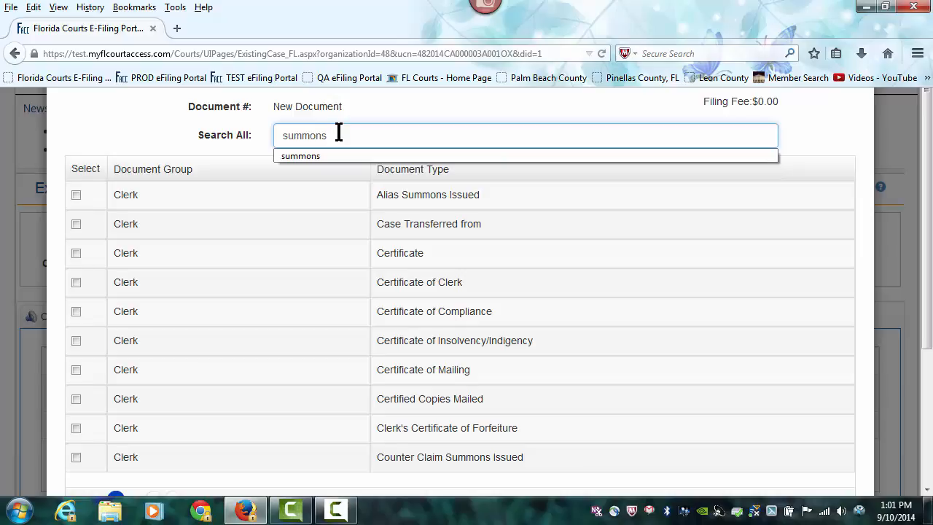
pyautogui.press('Tab')
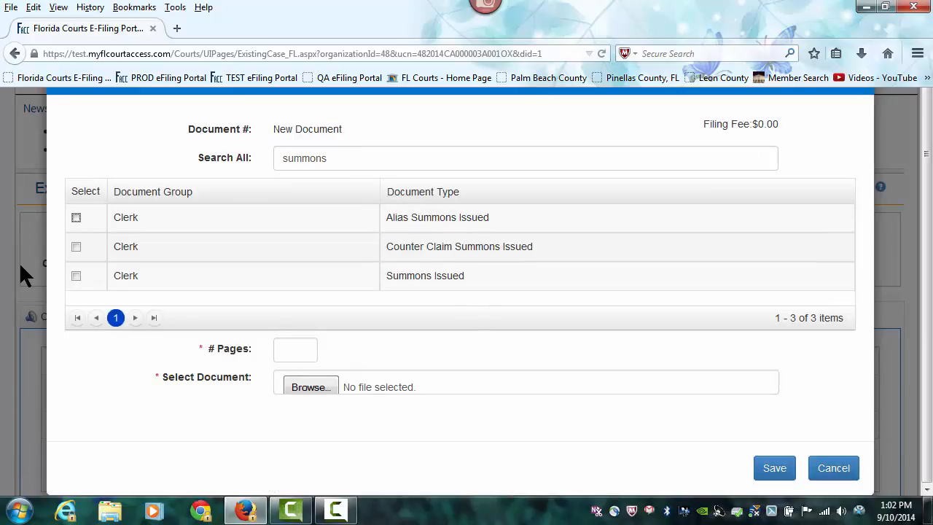
pyautogui.click(76, 277)
pyautogui.click(288, 350)
# - Enter 1 page and attach Summons issued.pdf from the eFiling Docs folder
pyautogui.write('1')
pyautogui.click(324, 394)
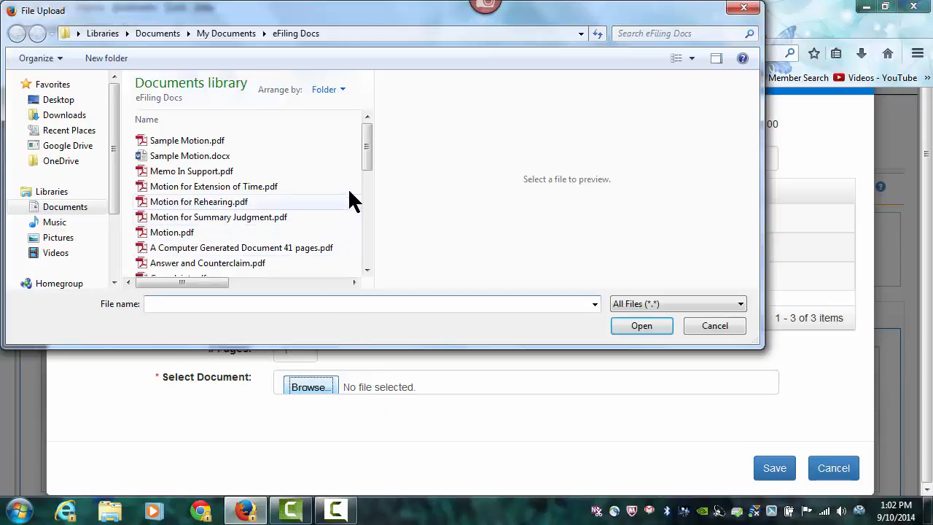
pyautogui.moveTo(366, 156); pyautogui.dragTo(366, 233)
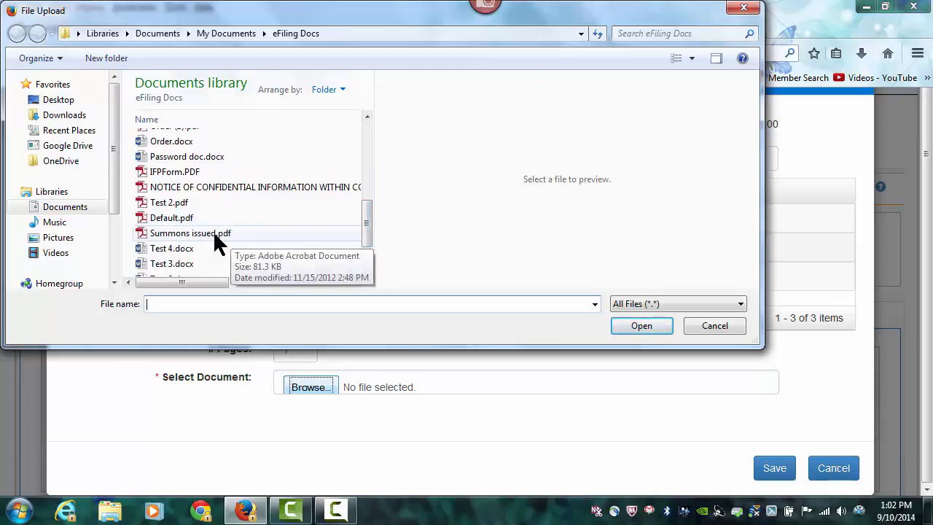
pyautogui.click(214, 234)
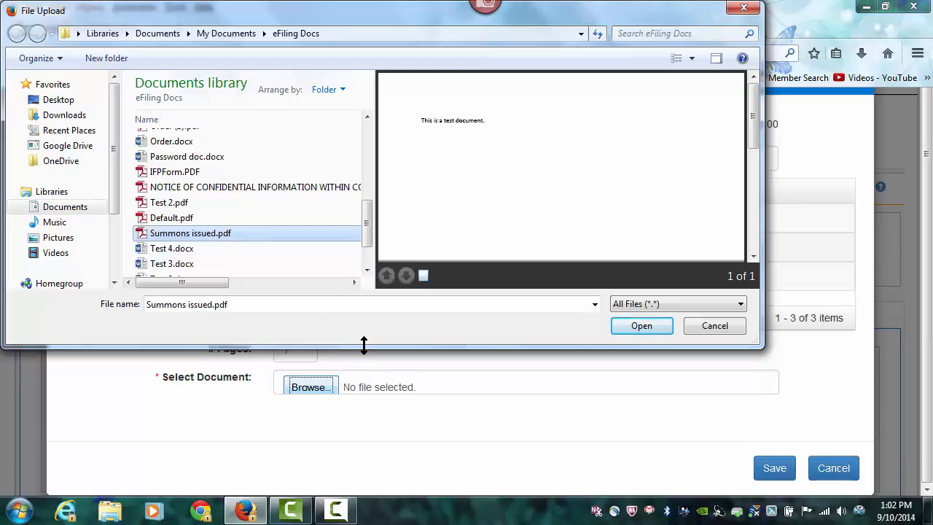
pyautogui.moveTo(363, 345); pyautogui.dragTo(371, 438)
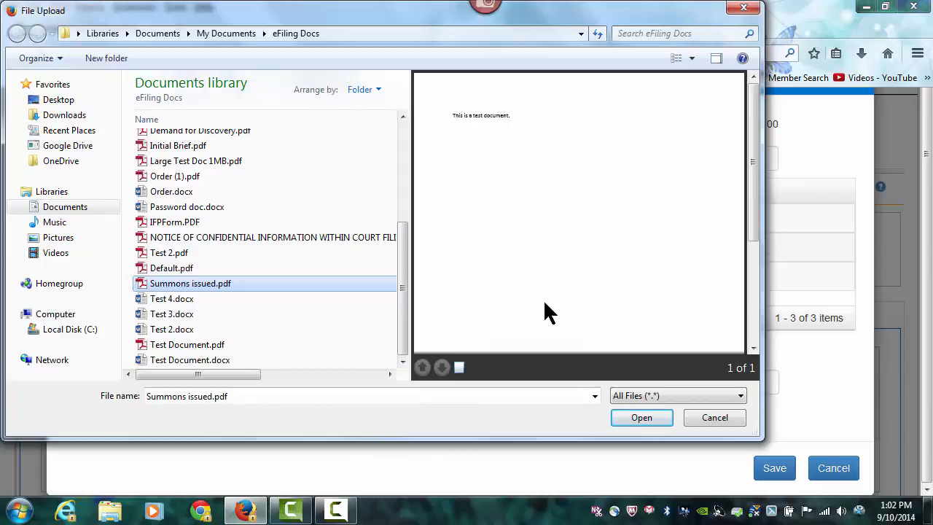
pyautogui.click(640, 419)
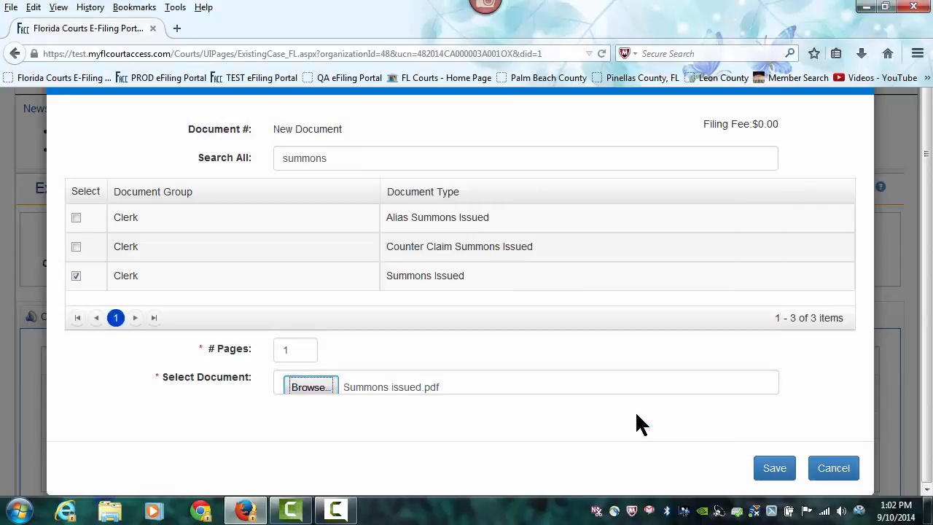
# - Save the Summons Issued document, certify no confidential information, and continue to the service list
pyautogui.click(774, 470)
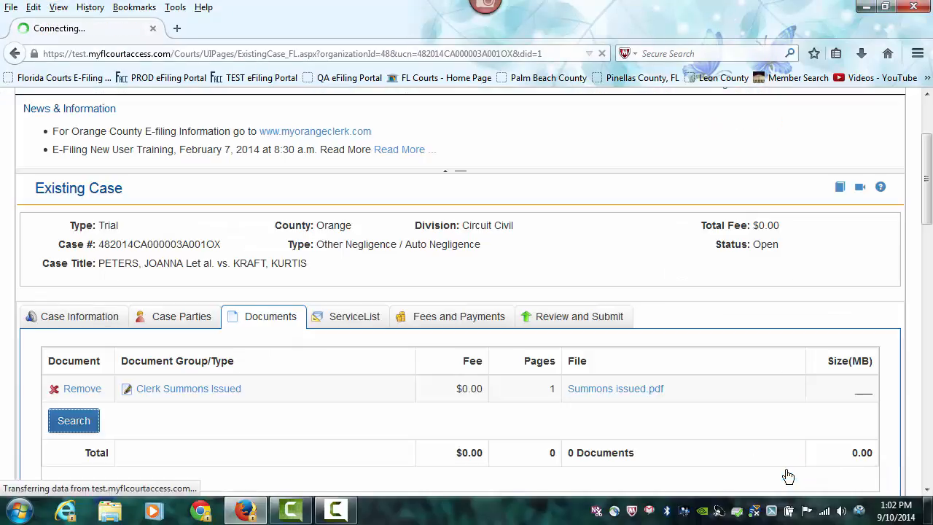
pyautogui.moveTo(924, 183); pyautogui.dragTo(928, 186)
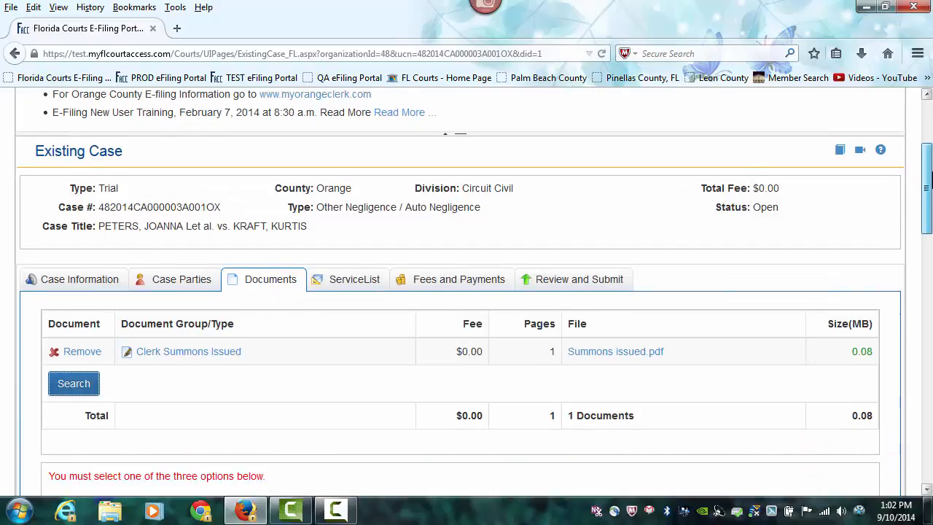
pyautogui.scroll(-3, 926, 187)
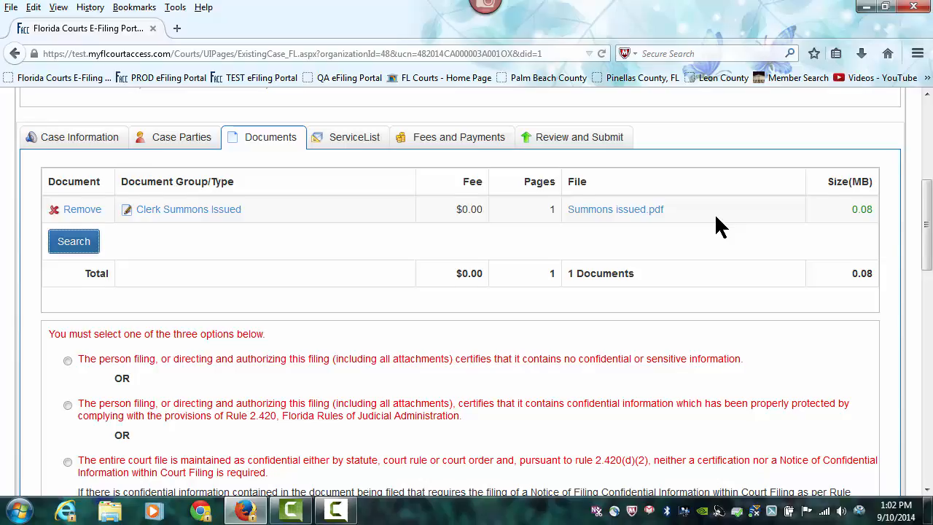
pyautogui.scroll(-2, 714, 213)
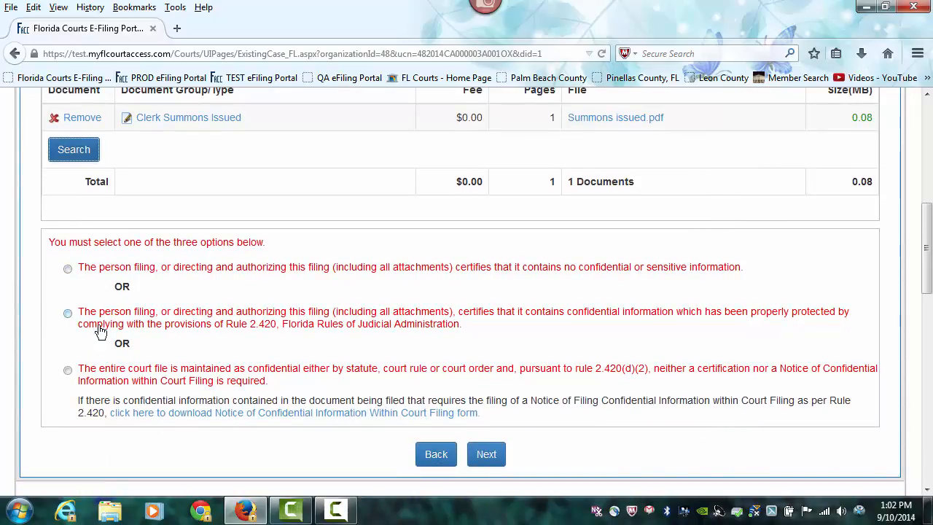
pyautogui.click(67, 269)
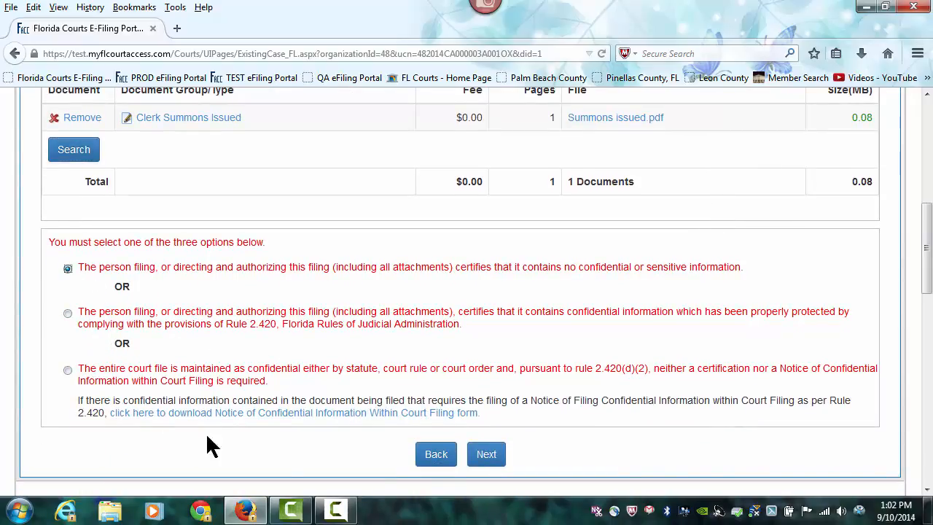
pyautogui.click(483, 460)
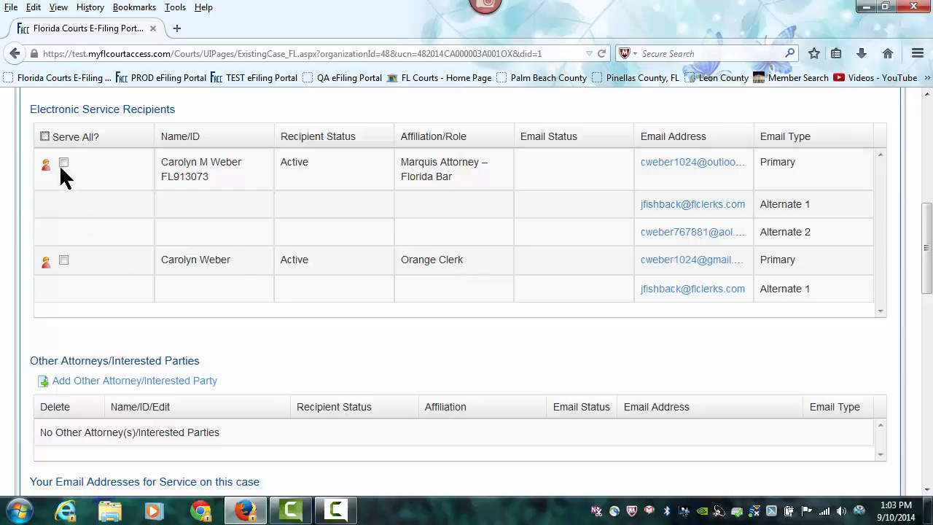
# - Mark all electronic recipients for service and open the Add Other Attorney/Interested Party form
pyautogui.click(44, 137)
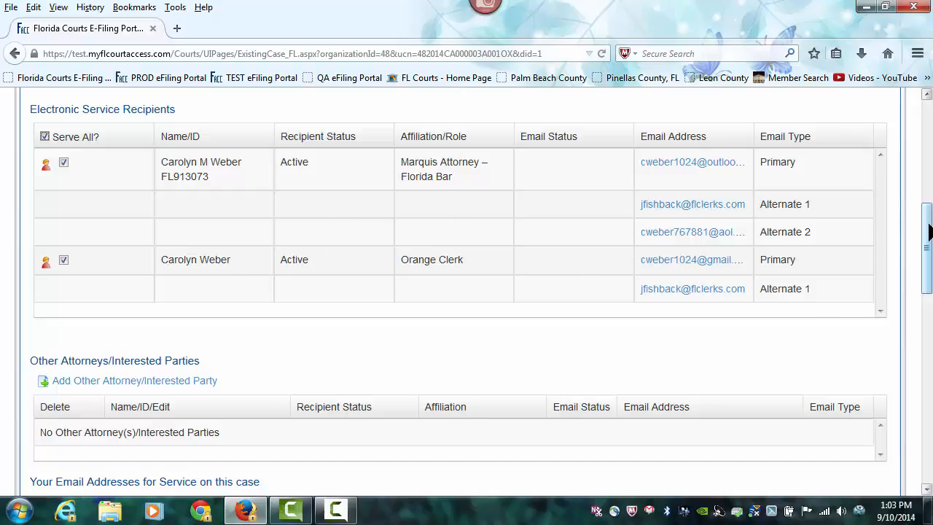
pyautogui.moveTo(930, 232); pyautogui.dragTo(930, 251)
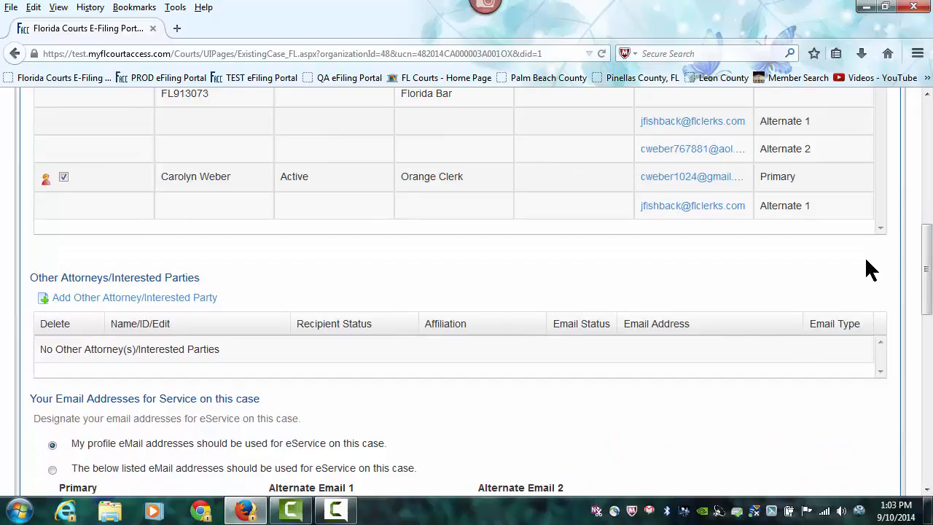
pyautogui.click(146, 299)
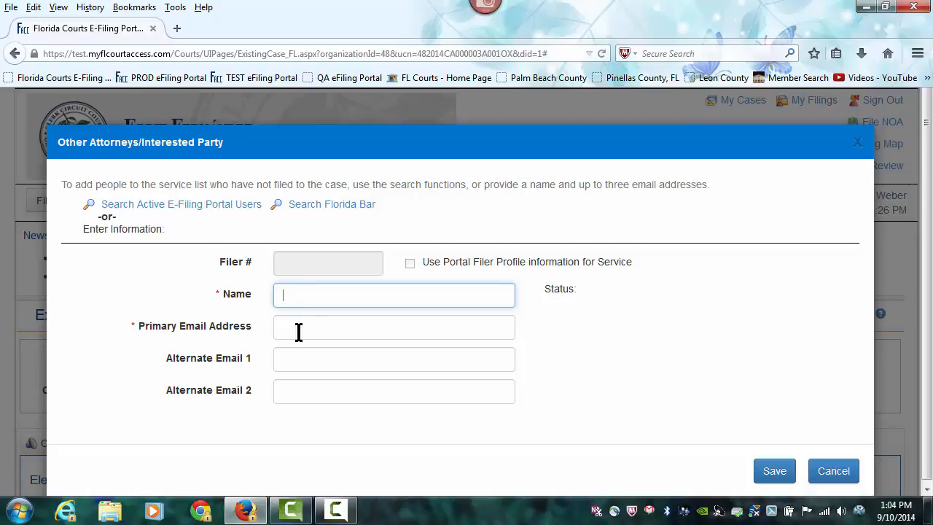
# - Enter the interested party name 'Added Party', fill the saved primary e-mail address, and save
pyautogui.write('Added Party')
pyautogui.click(299, 331)
pyautogui.write('cw')
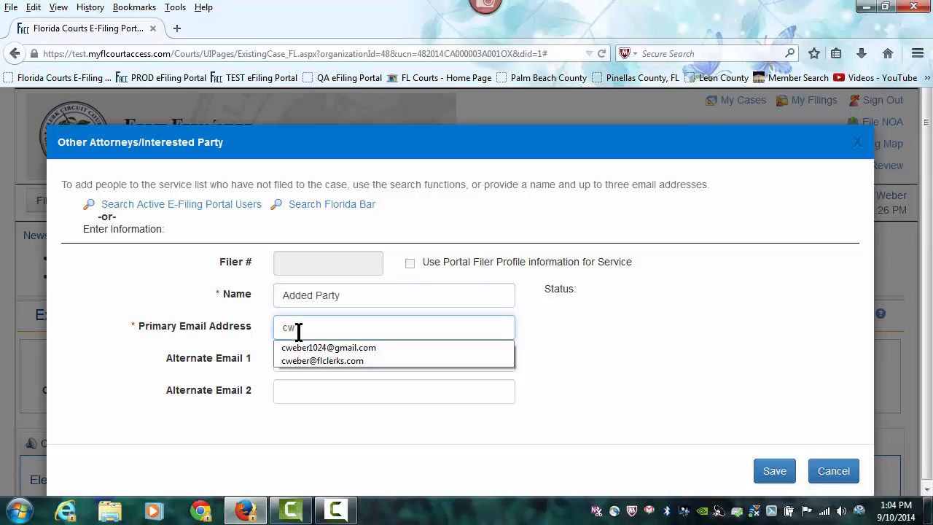
pyautogui.click(333, 349)
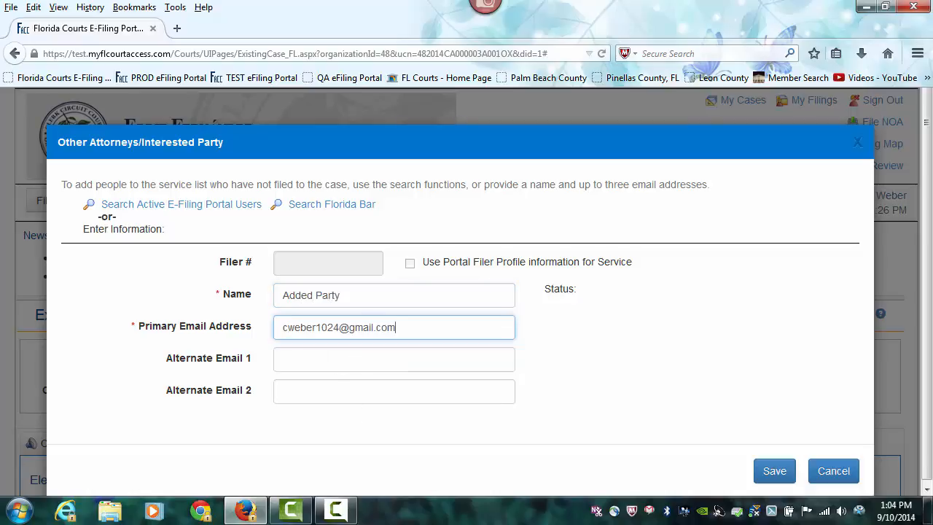
pyautogui.click(774, 476)
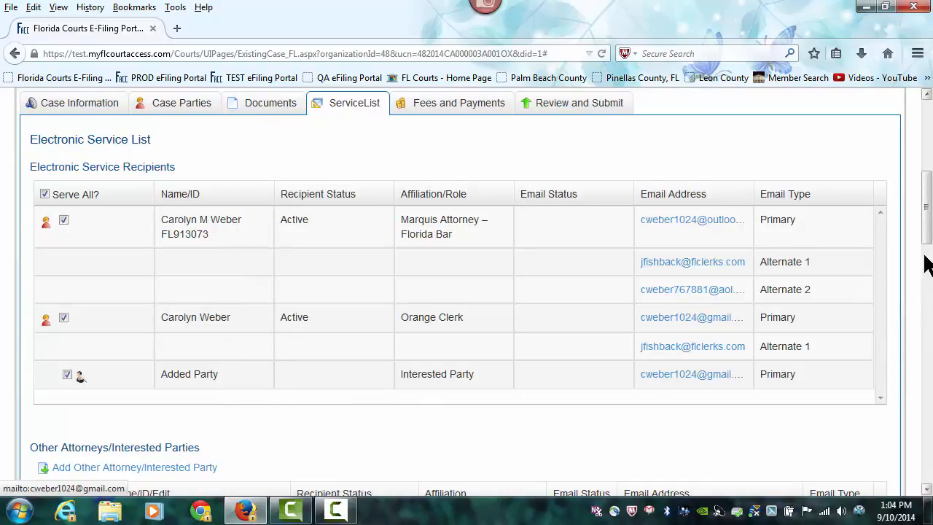
# - Accept the service list showing Added Party and continue to Fees and Payments
pyautogui.moveTo(927, 197); pyautogui.dragTo(927, 228)
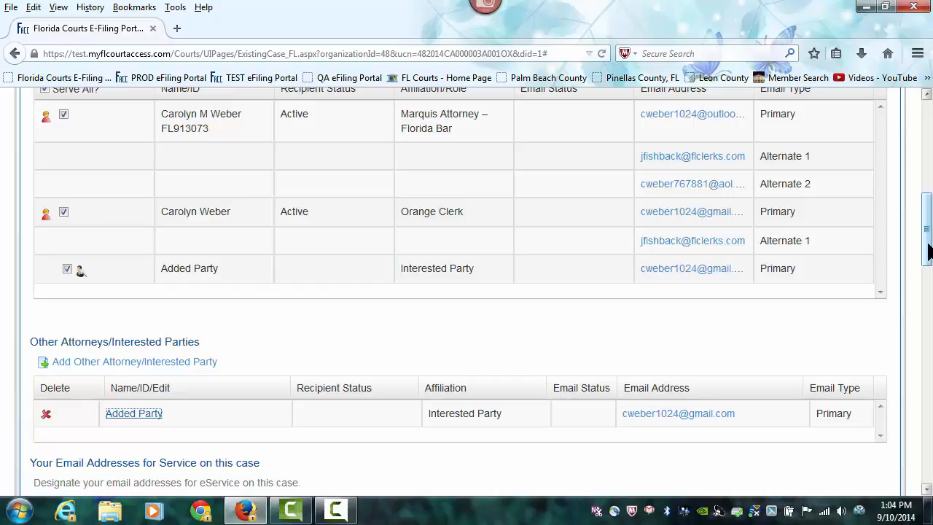
pyautogui.scroll(-1, 927, 239)
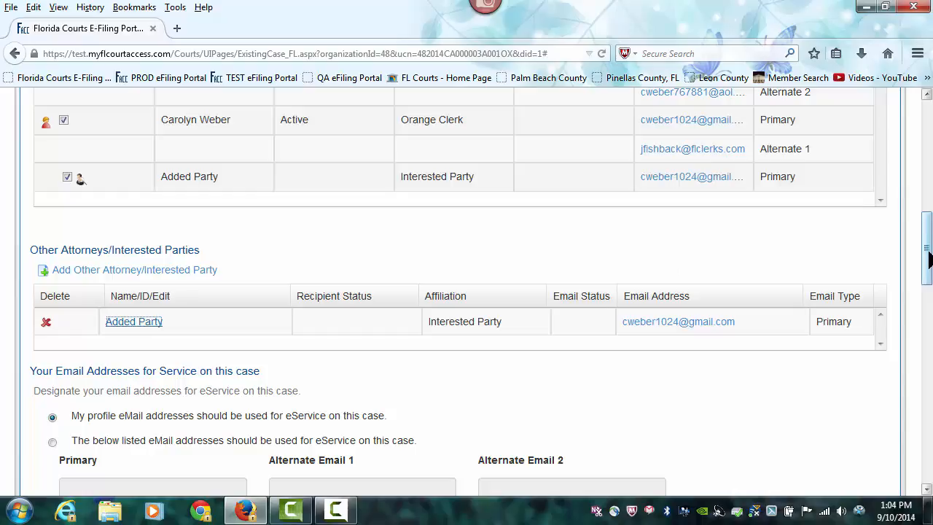
pyautogui.moveTo(928, 256); pyautogui.dragTo(929, 248)
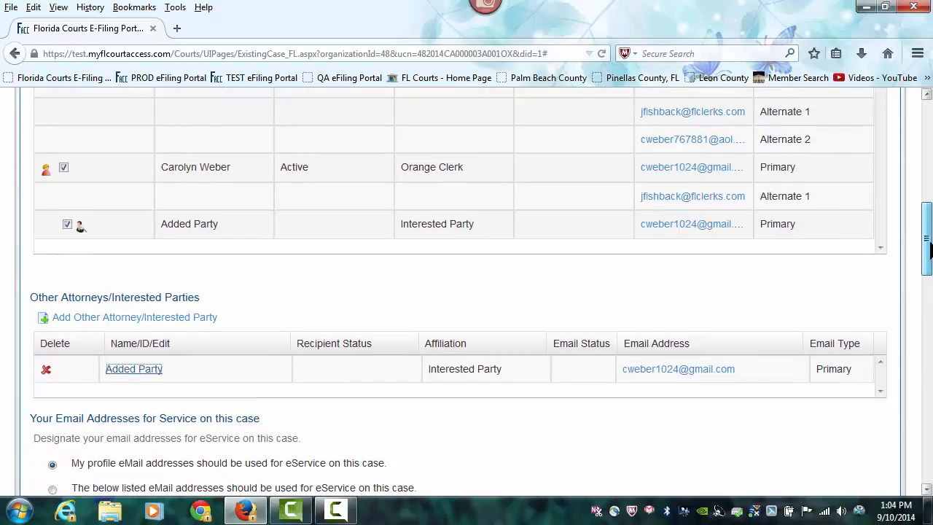
pyautogui.moveTo(930, 249); pyautogui.dragTo(930, 278)
pyautogui.click(500, 433)
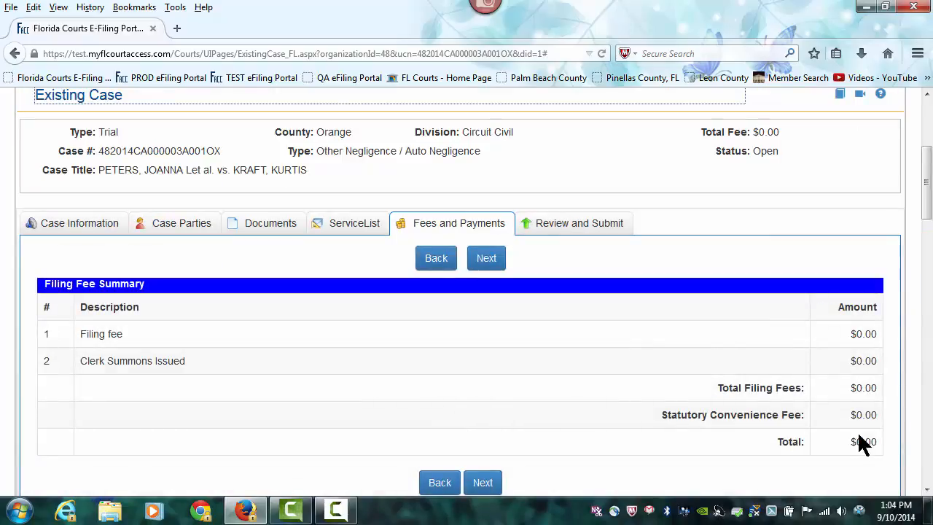
# - Pass the $0.00 fees, review the Clerk Summons Issued filing, and submit it
pyautogui.click(487, 261)
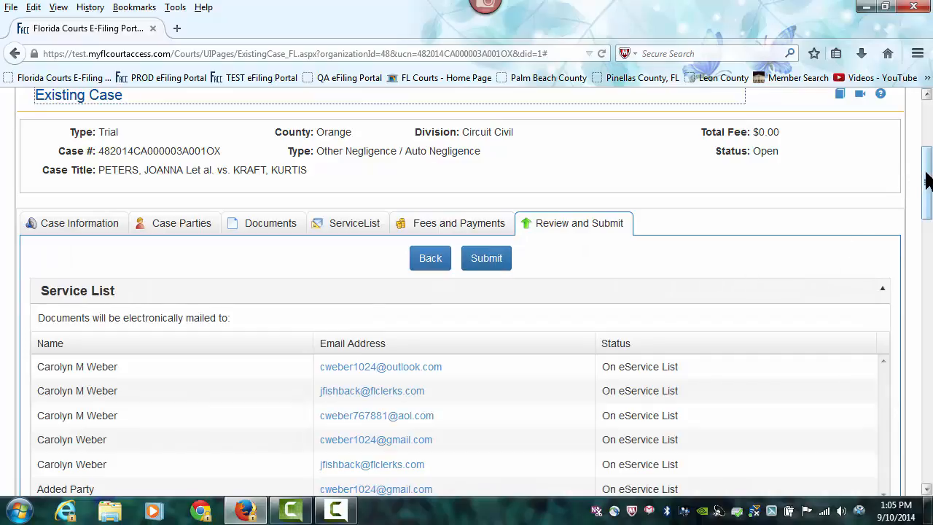
pyautogui.scroll(-10, 926, 181)
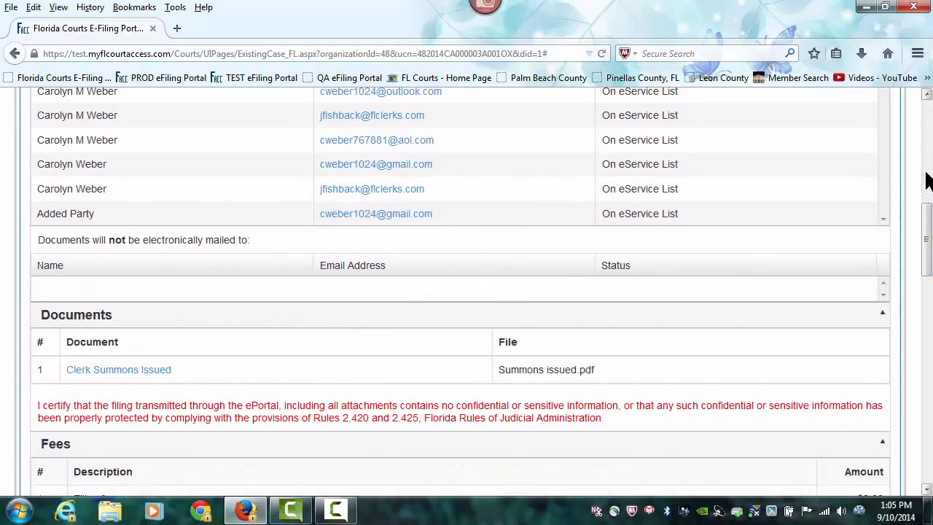
pyautogui.scroll(-10, 926, 181)
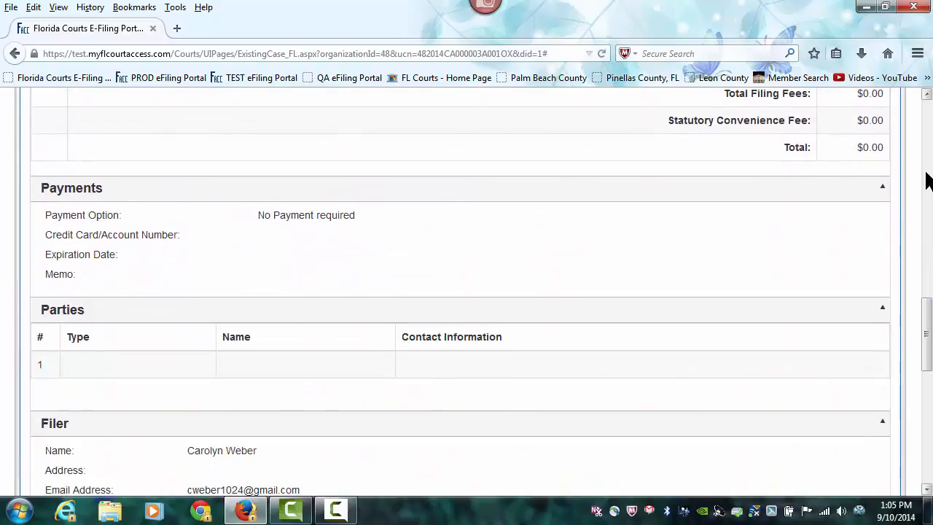
pyautogui.scroll(-7, 926, 180)
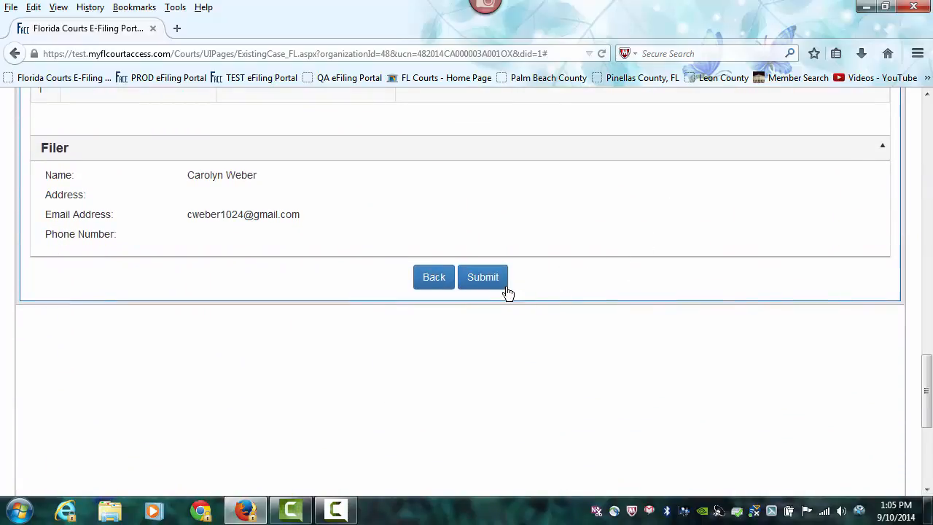
pyautogui.click(499, 281)
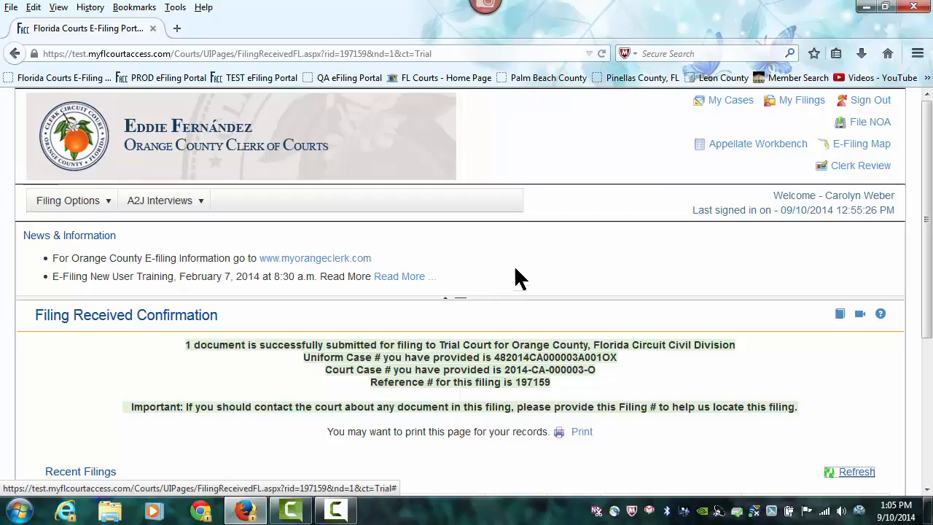
# - Refresh Recent Filings to show Pending Review and open filing # 197159's NEF
pyautogui.scroll(-3, 926, 211)
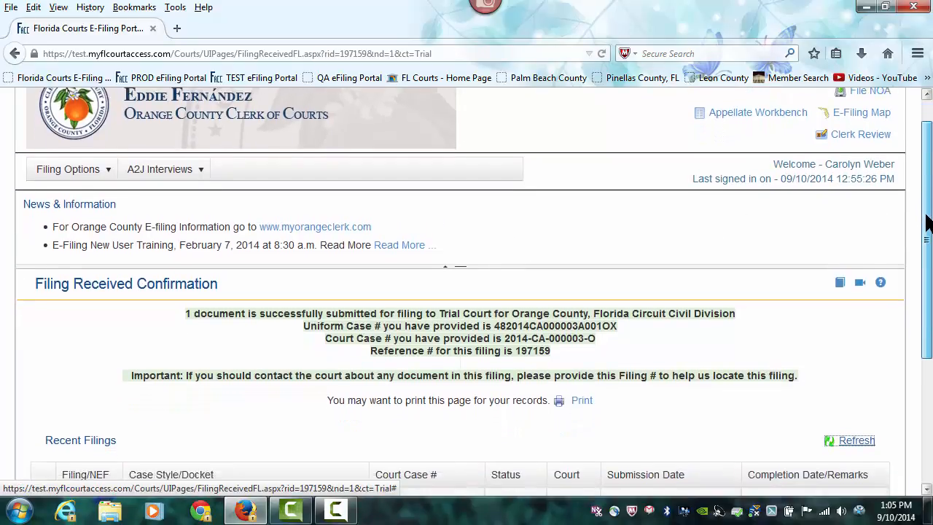
pyautogui.scroll(-2, 864, 361)
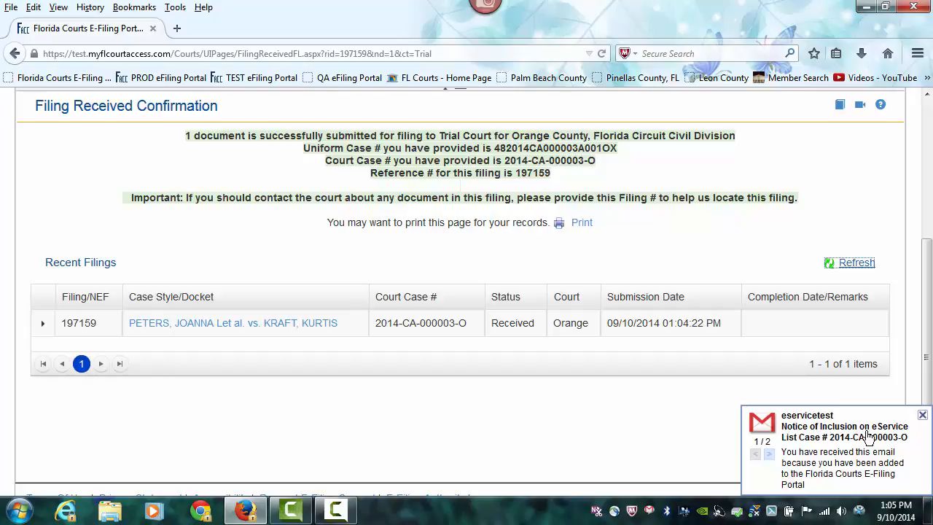
pyautogui.click(864, 264)
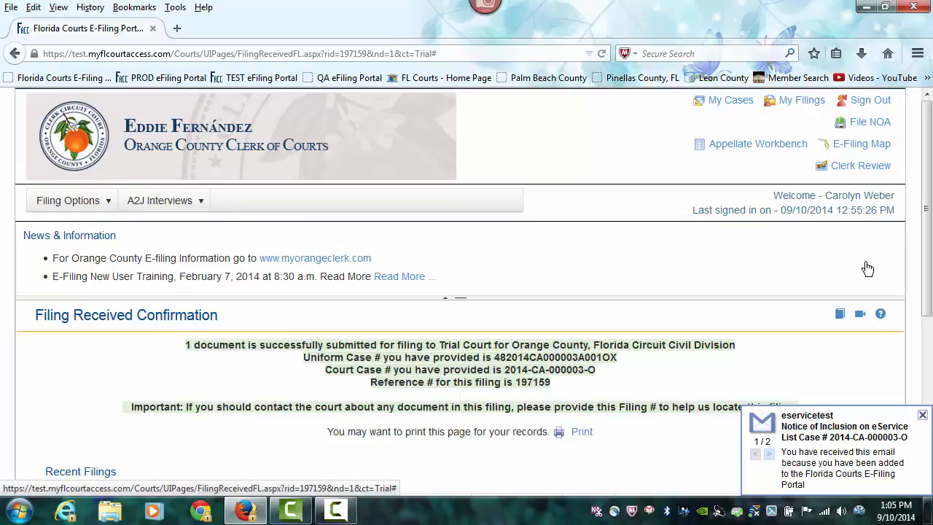
pyautogui.scroll(-5, 865, 264)
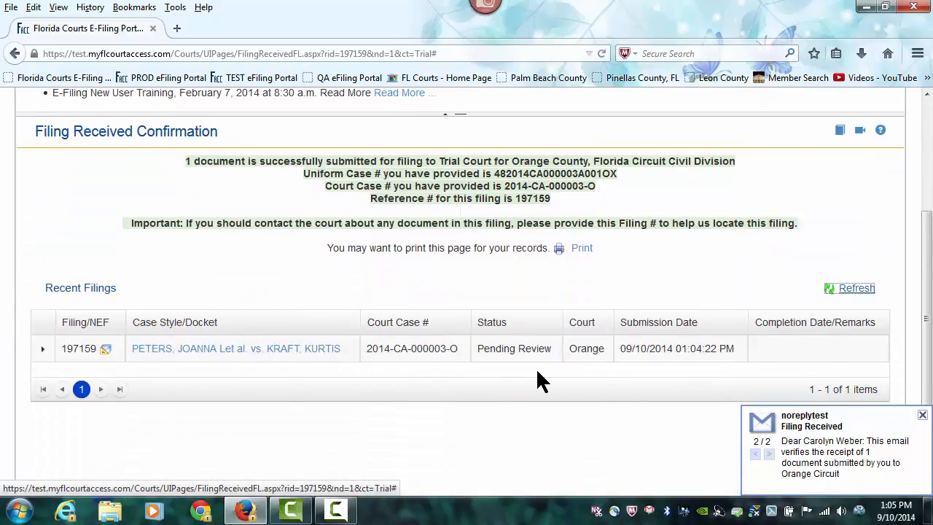
pyautogui.click(106, 353)
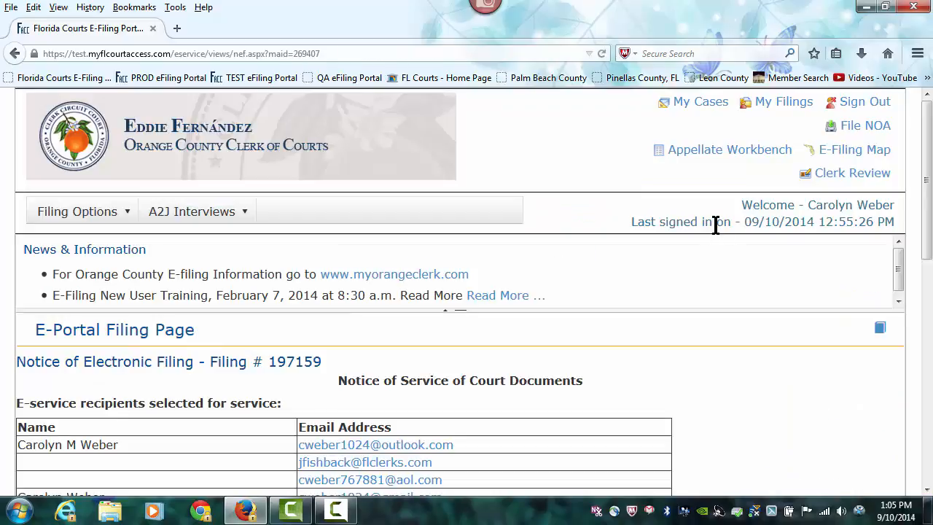
# - Check the NEF's recipients and Summons issued.pdf document, then go to My Filings
pyautogui.scroll(-2, 714, 233)
pyautogui.scroll(-4, 717, 226)
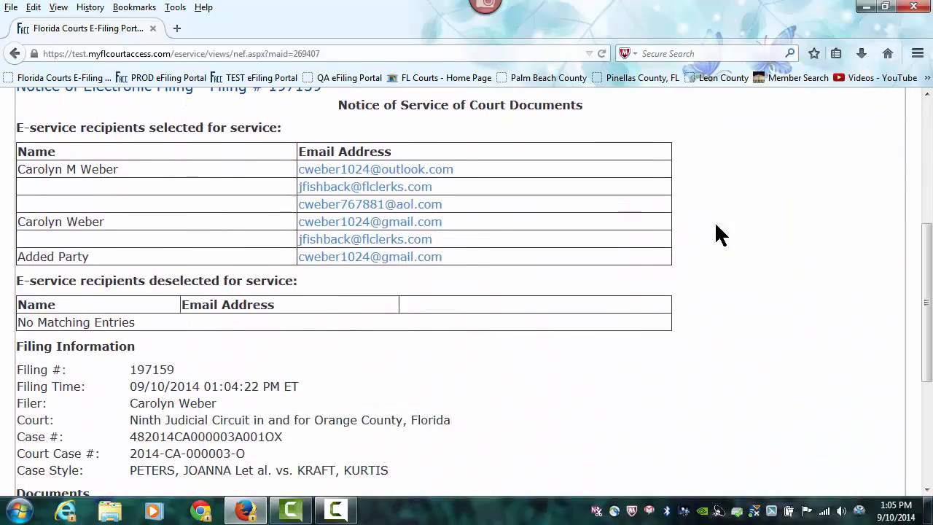
pyautogui.scroll(-2, 756, 222)
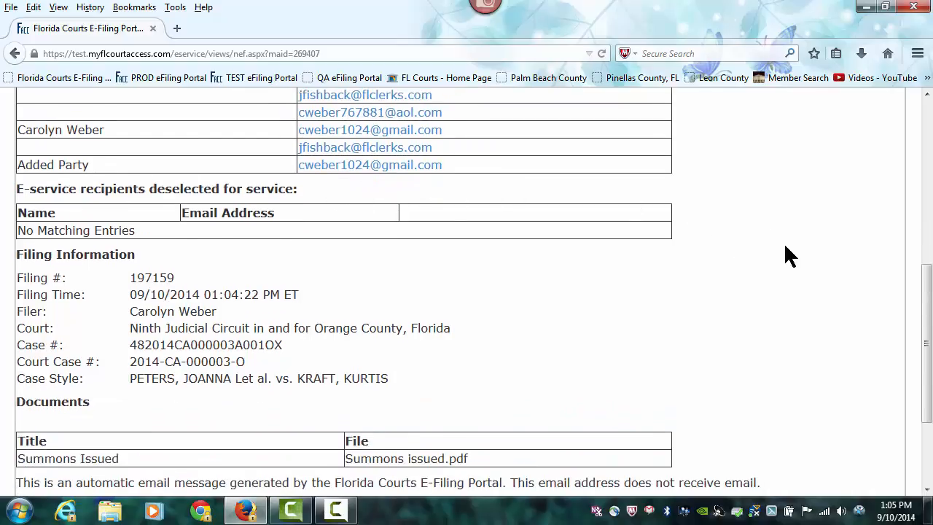
pyautogui.scroll(-2, 784, 244)
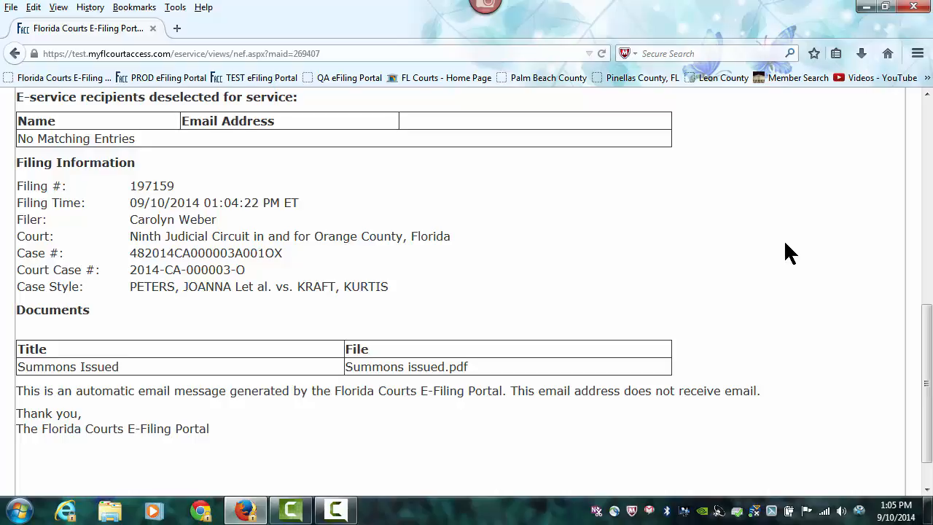
pyautogui.scroll(10, 785, 244)
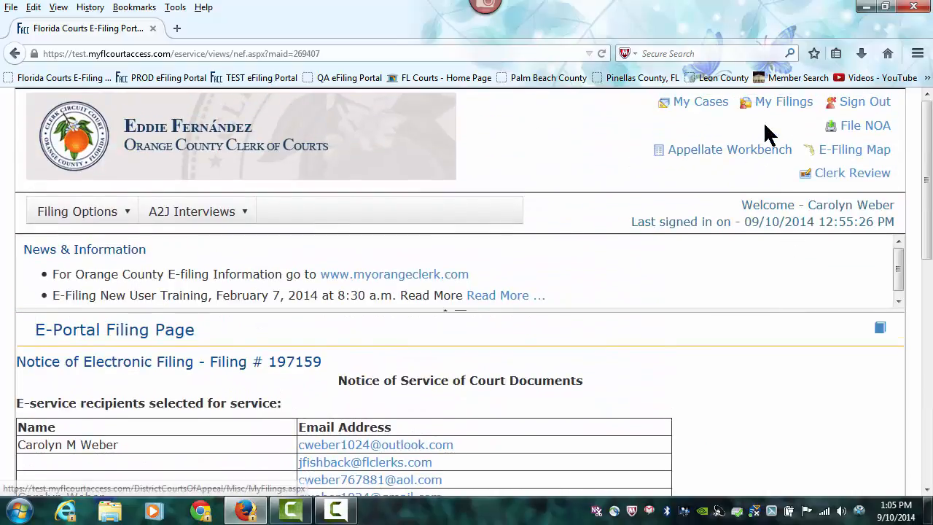
pyautogui.click(790, 104)
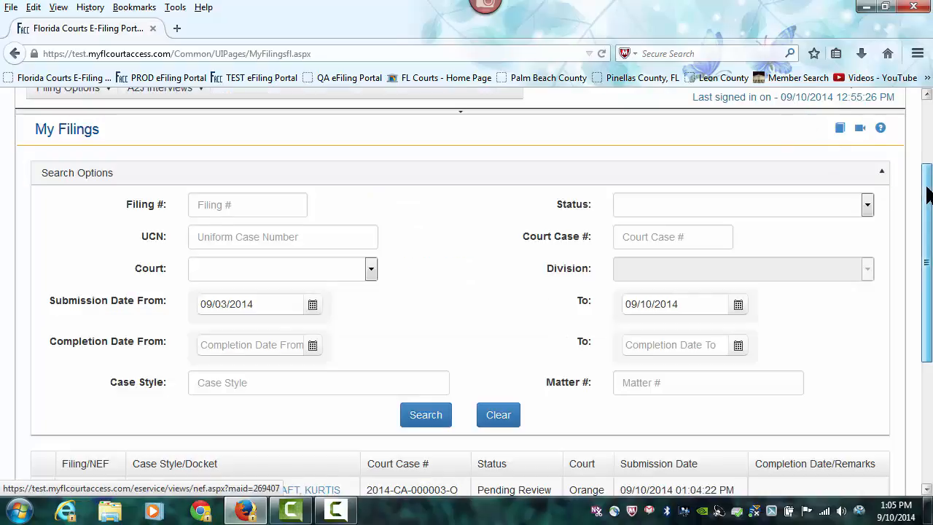
# - Expand filing 197159 in My Filings and view its documents and service list
pyautogui.moveTo(926, 187); pyautogui.dragTo(930, 271)
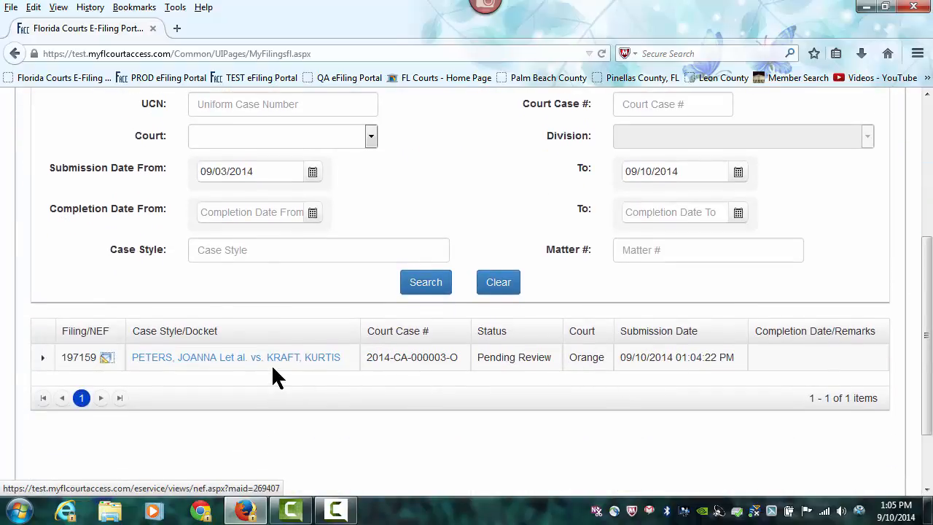
pyautogui.click(43, 357)
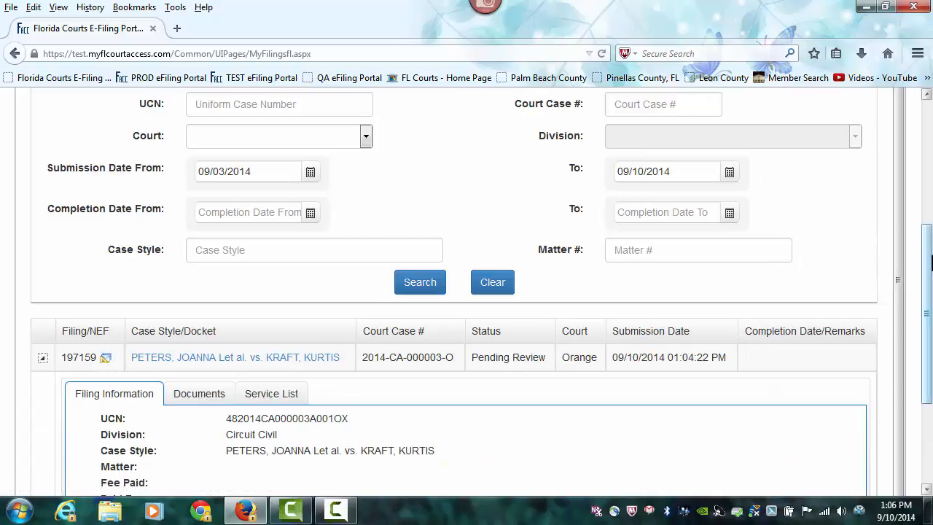
pyautogui.moveTo(930, 284); pyautogui.dragTo(930, 364)
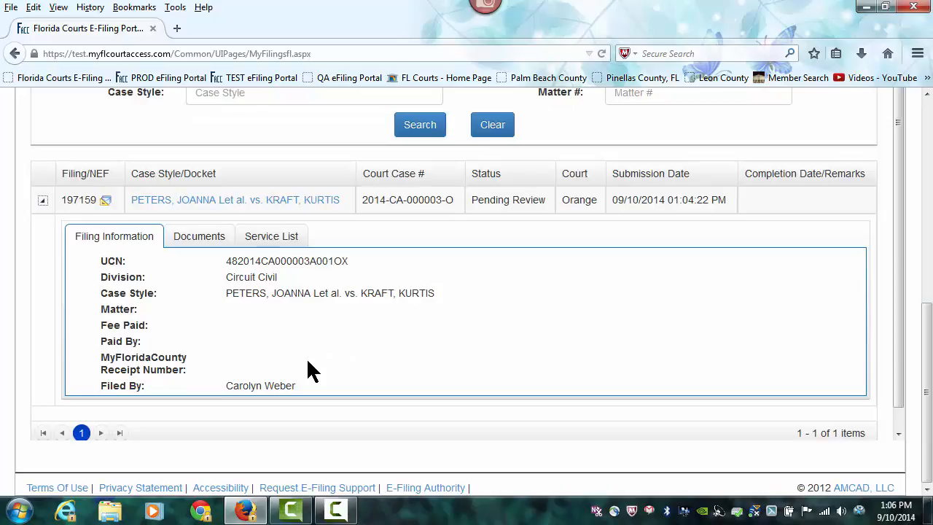
pyautogui.click(199, 236)
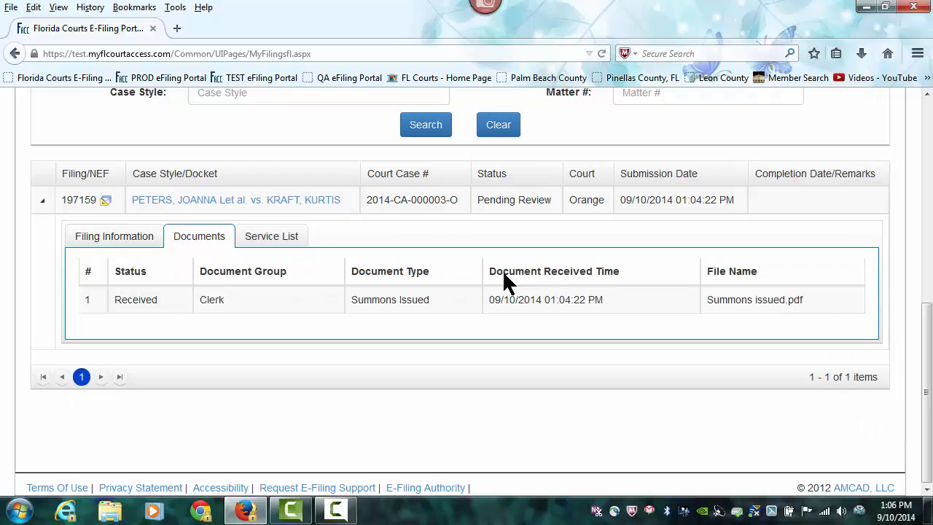
pyautogui.click(303, 236)
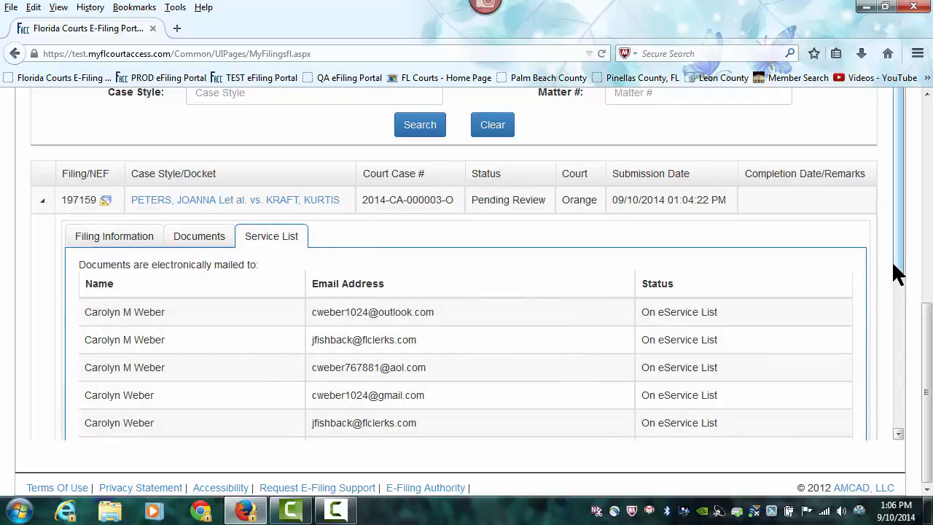
pyautogui.moveTo(929, 348); pyautogui.dragTo(931, 146)
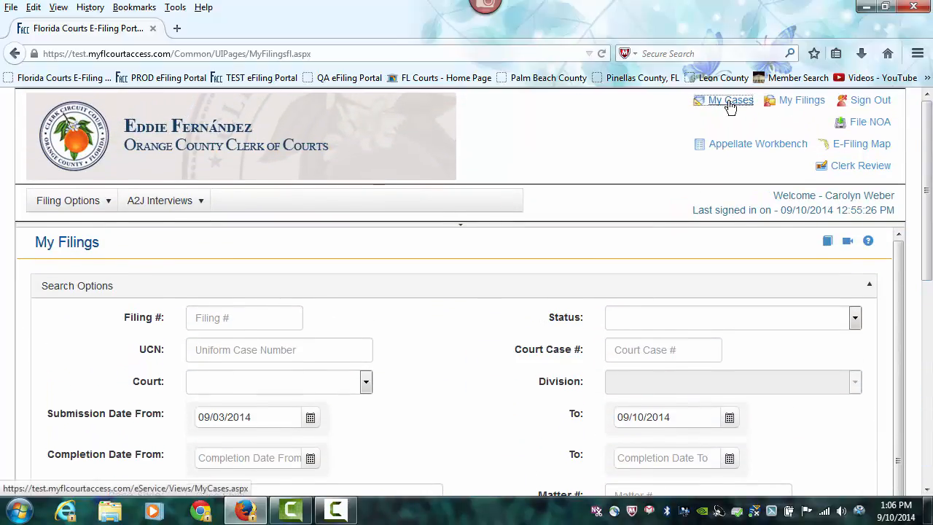
# - Open case 2014-CA-000003-O's electronic service list from My Cases
pyautogui.click(729, 103)
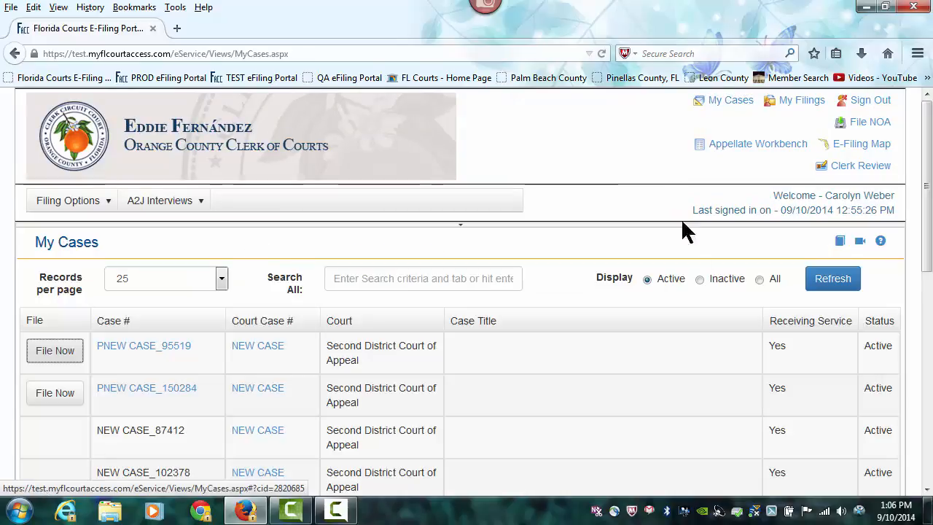
pyautogui.moveTo(929, 167); pyautogui.dragTo(929, 226)
pyautogui.scroll(-1, 799, 269)
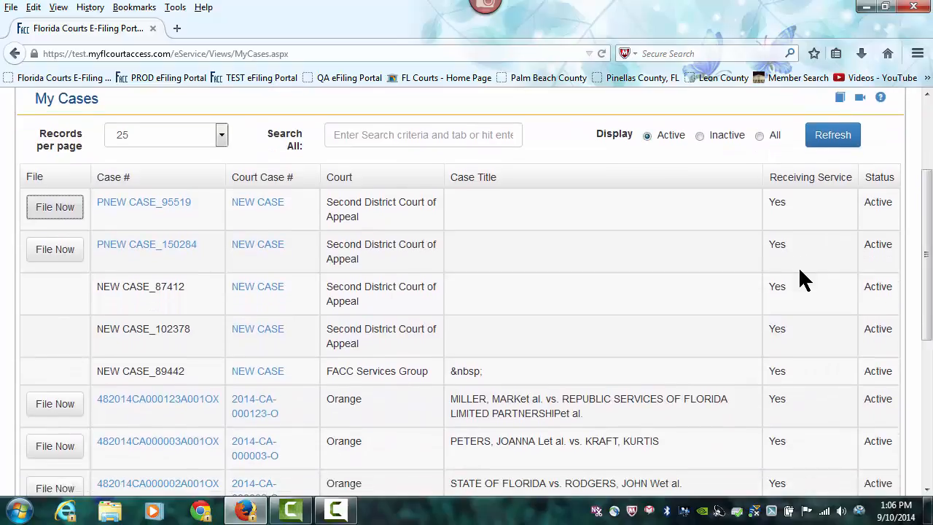
pyautogui.scroll(-2, 800, 270)
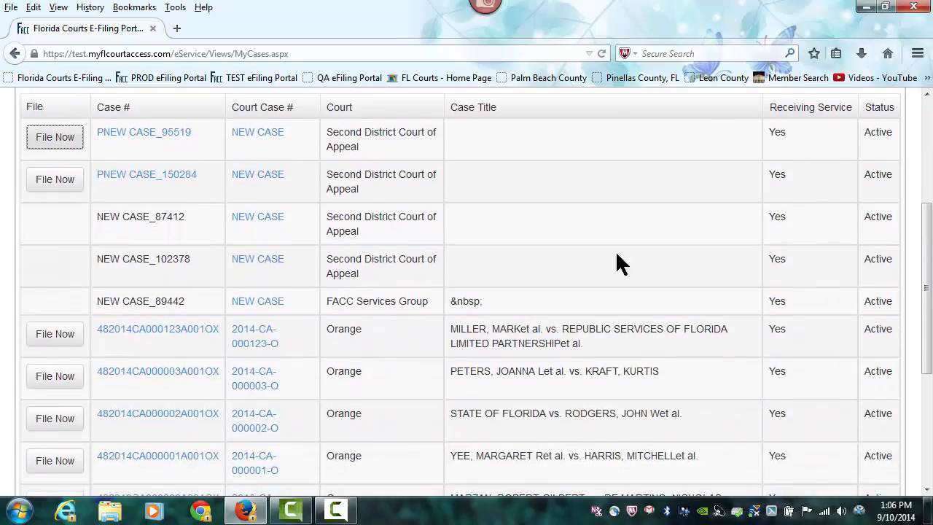
pyautogui.click(258, 385)
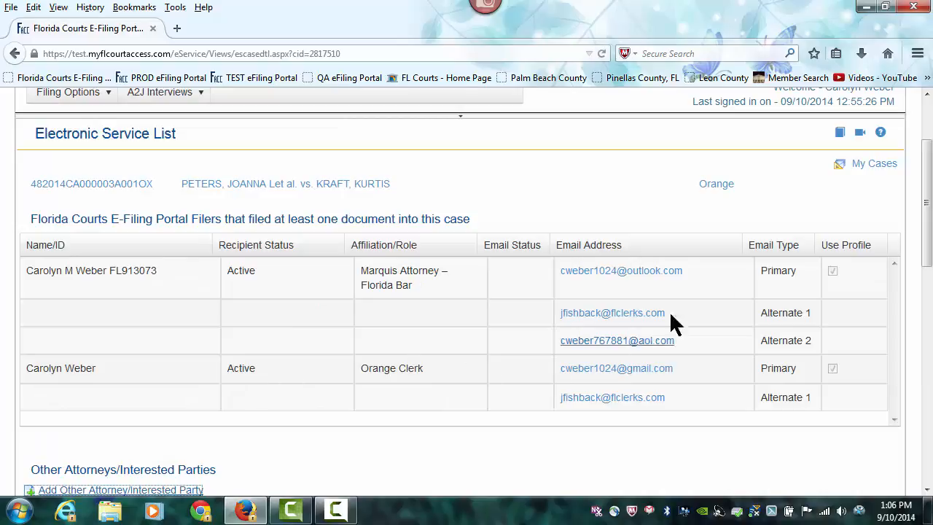
# - Delete Added Party from the interested parties, confirm, and save the service list
pyautogui.moveTo(926, 186); pyautogui.dragTo(930, 235)
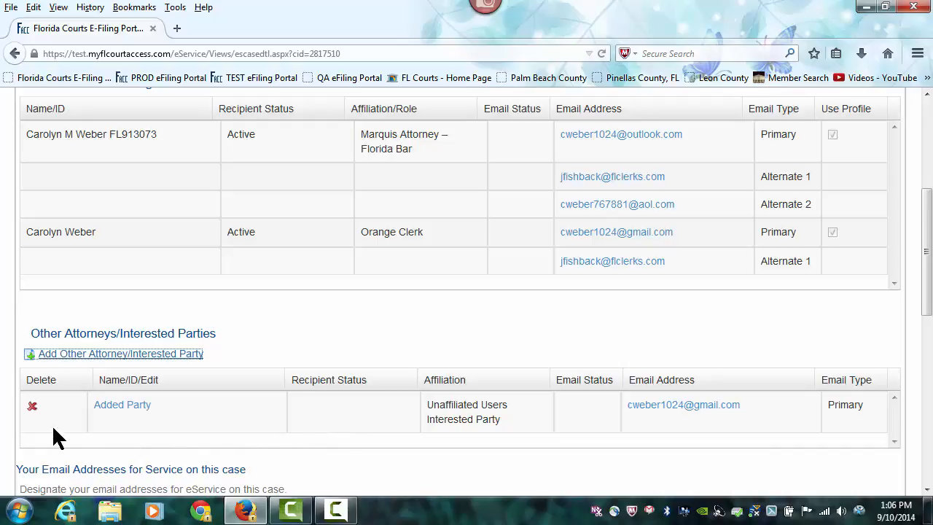
pyautogui.click(32, 410)
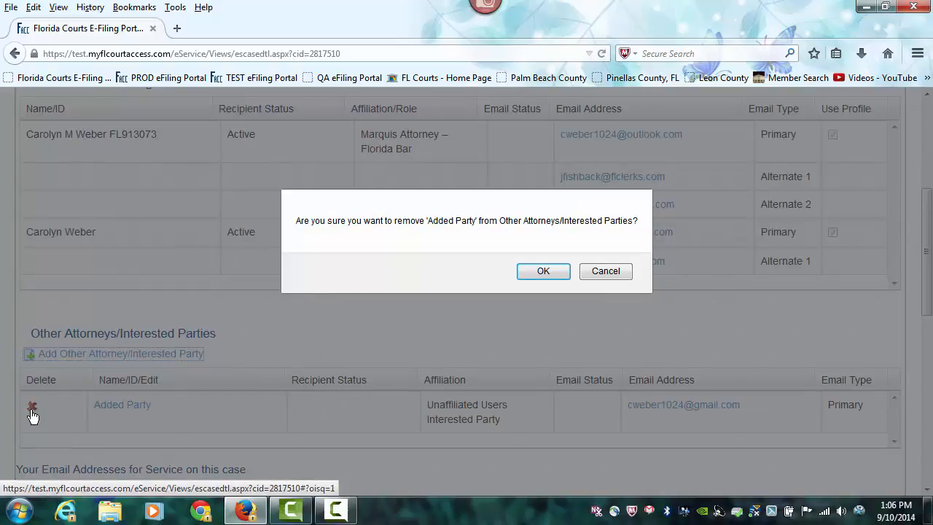
pyautogui.click(525, 272)
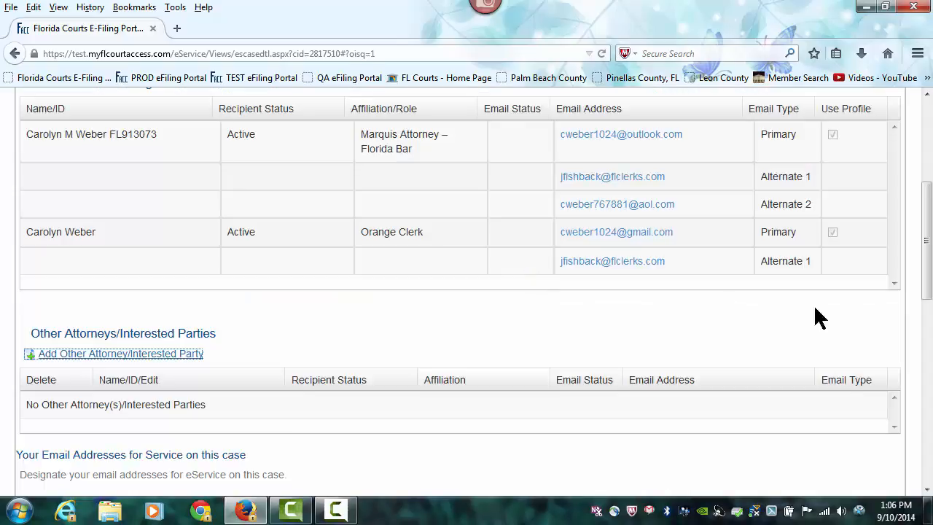
pyautogui.moveTo(929, 253); pyautogui.dragTo(930, 349)
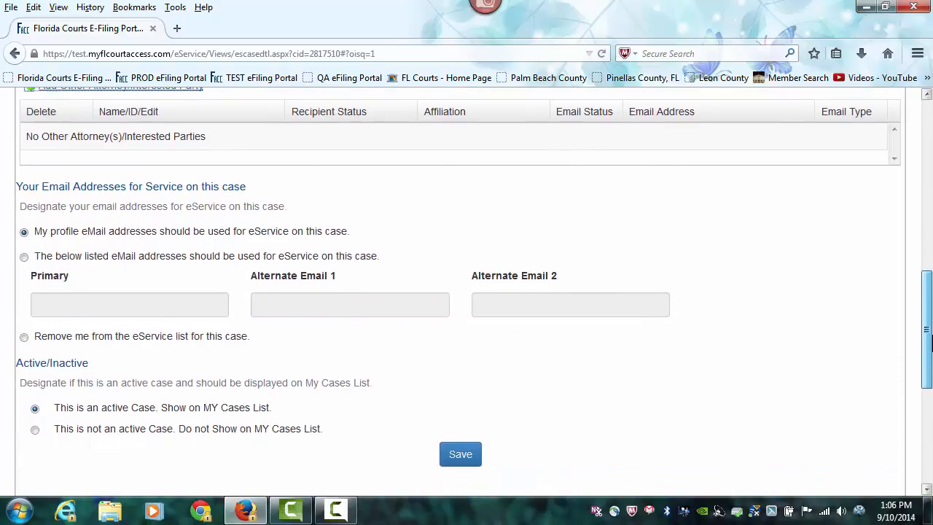
pyautogui.click(472, 459)
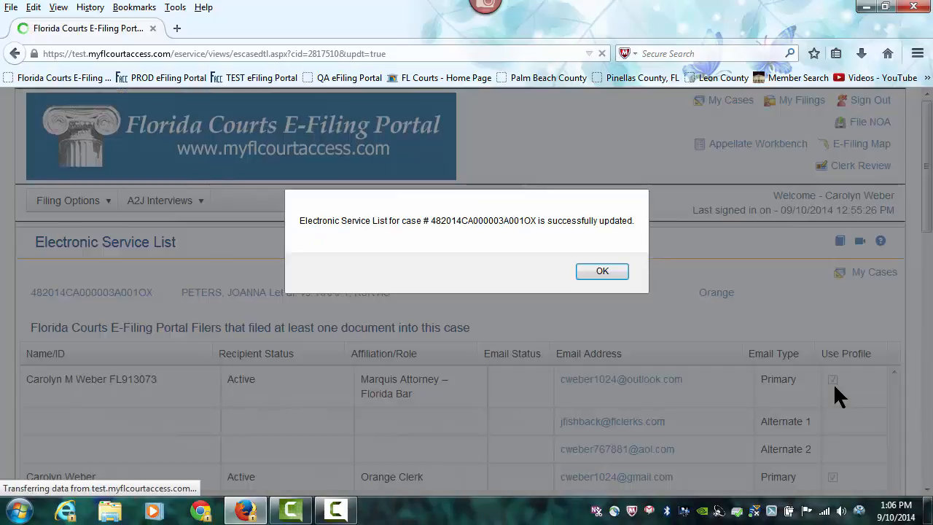
pyautogui.click(611, 271)
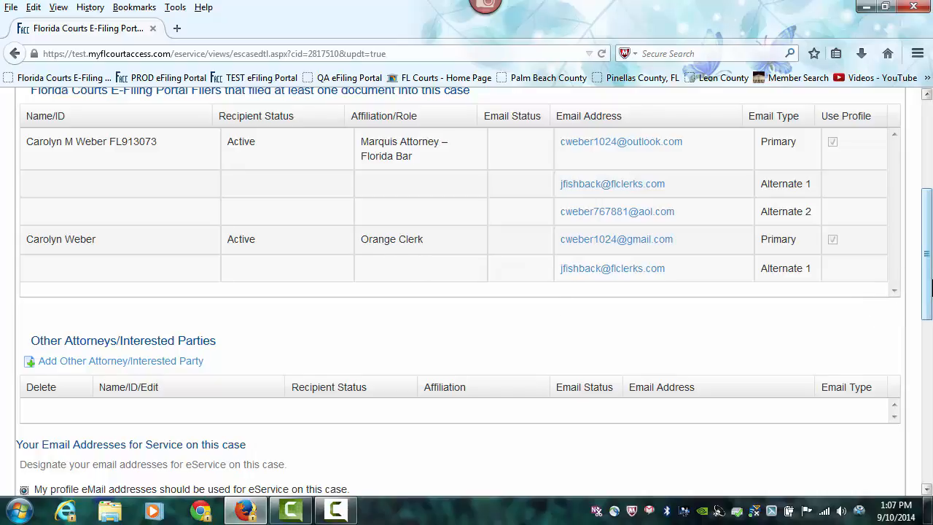
pyautogui.moveTo(929, 306); pyautogui.dragTo(929, 201)
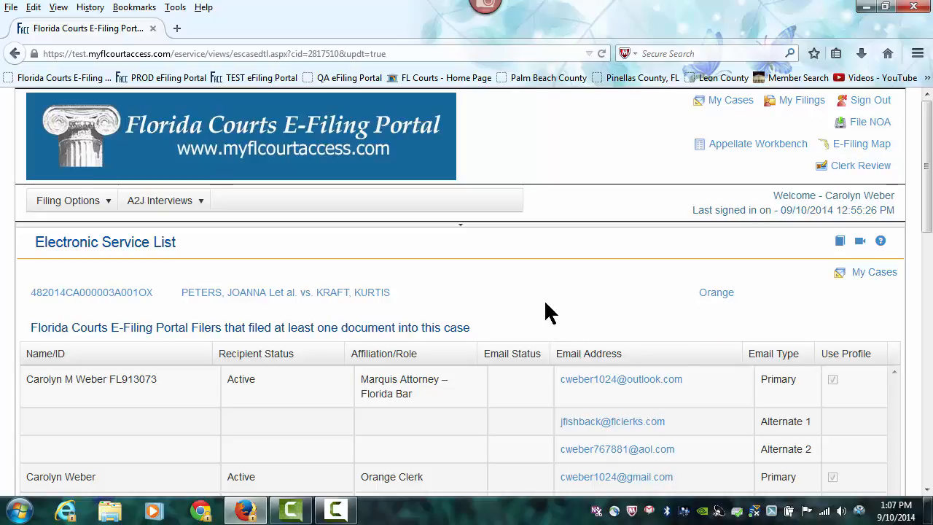
# - Visit Clerk Review, then open the Email Log for 09/03/2014 to 09/10/2014
pyautogui.moveTo(62, 202)
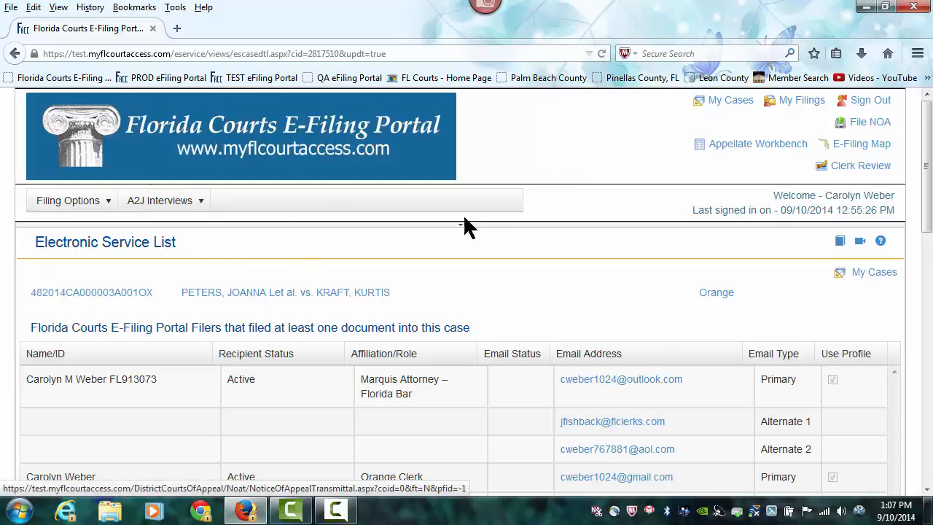
pyautogui.click(850, 169)
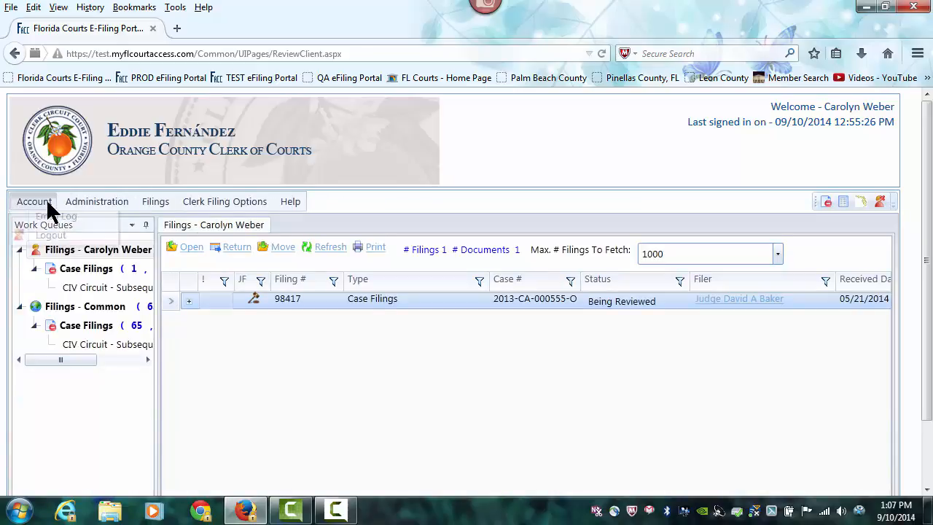
pyautogui.click(56, 251)
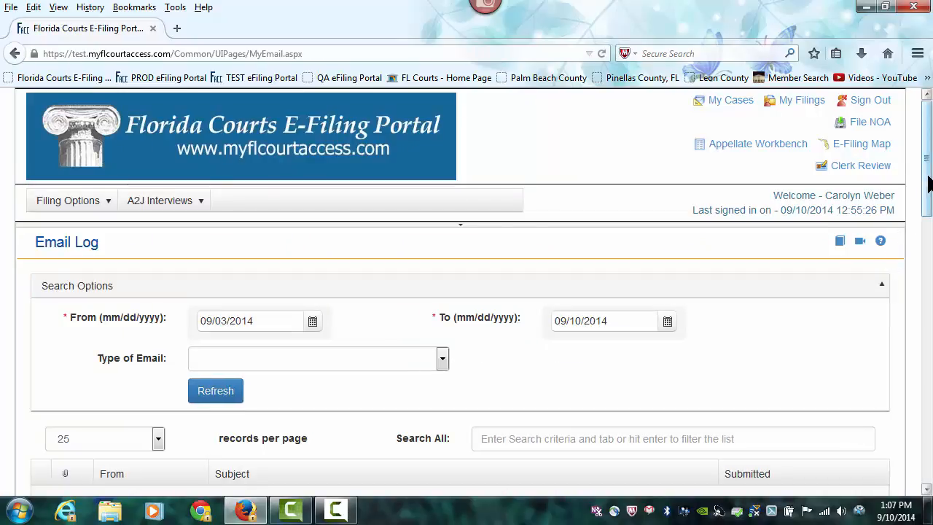
pyautogui.moveTo(929, 184); pyautogui.dragTo(926, 156)
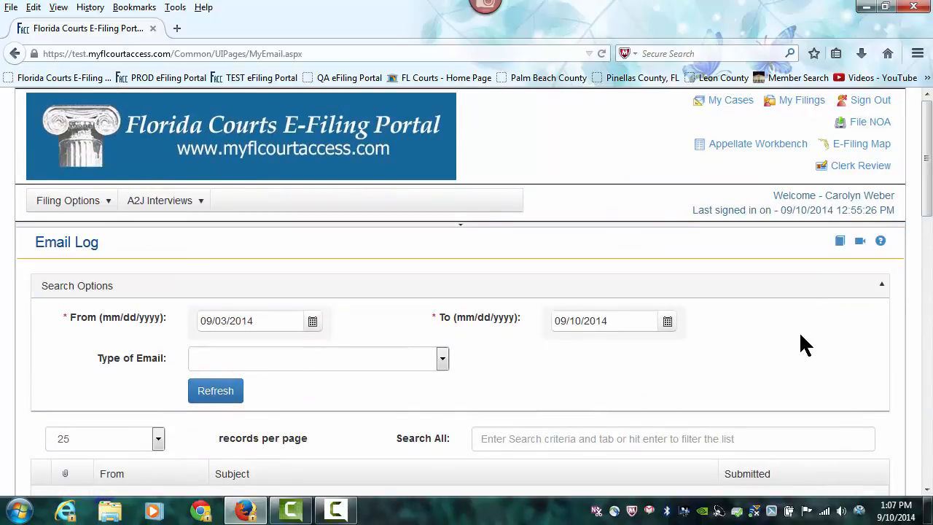
# - Return to the Clerk Review queue, dismiss the YouTube popup, and confirm filing 98417 is still Being Reviewed
pyautogui.click(850, 169)
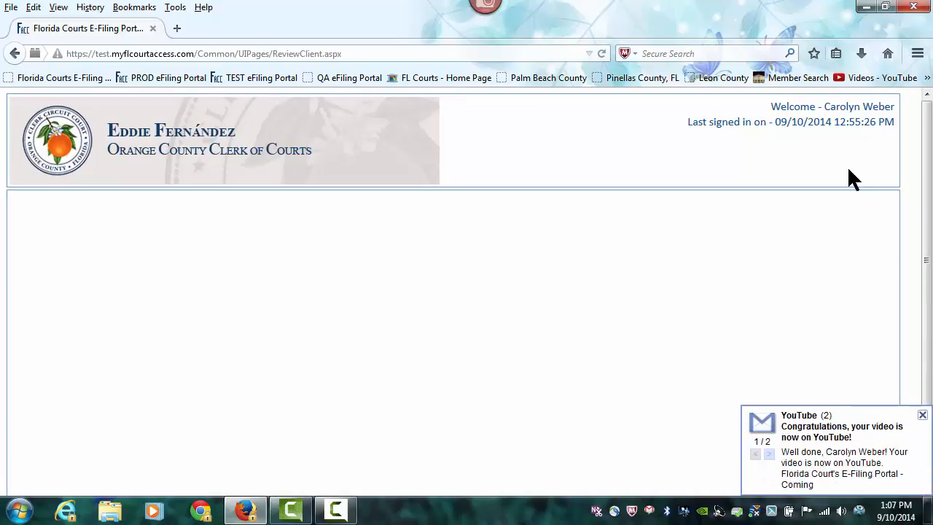
pyautogui.click(922, 414)
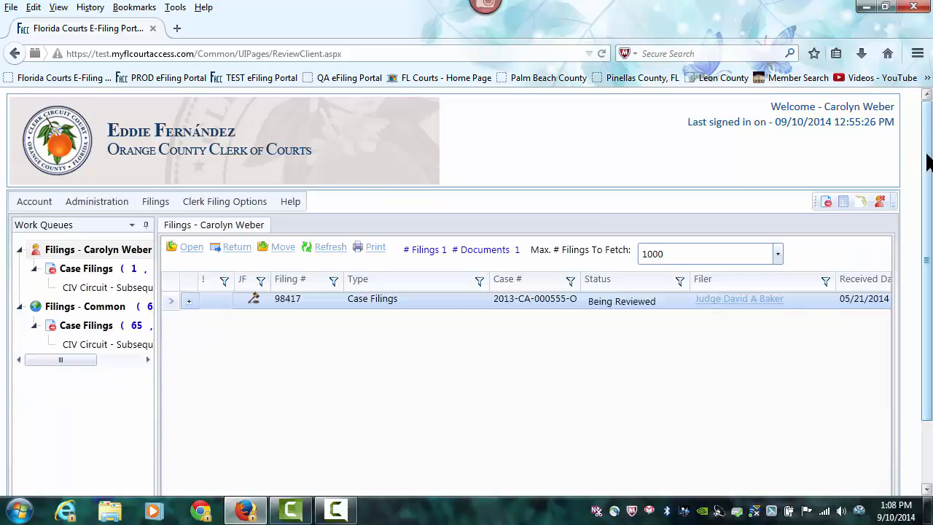
pyautogui.moveTo(927, 164); pyautogui.dragTo(929, 232)
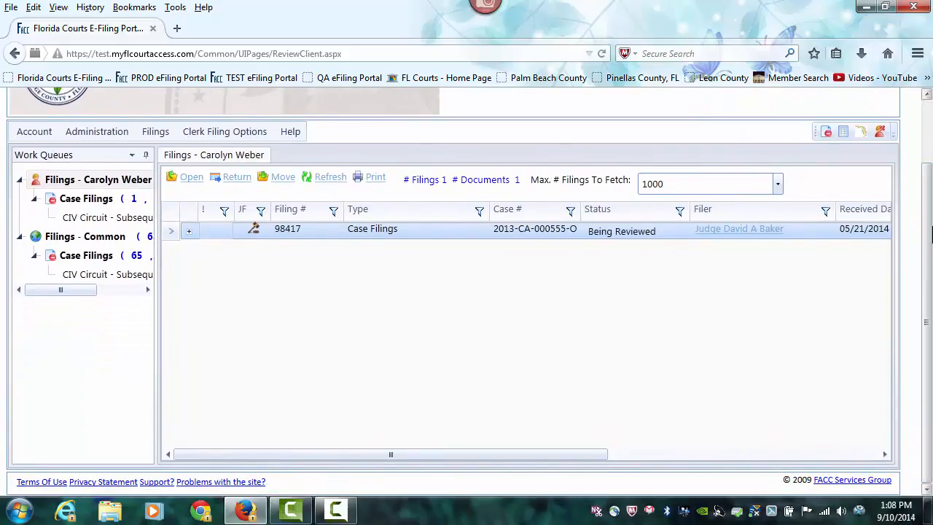
pyautogui.moveTo(928, 239); pyautogui.dragTo(927, 143)
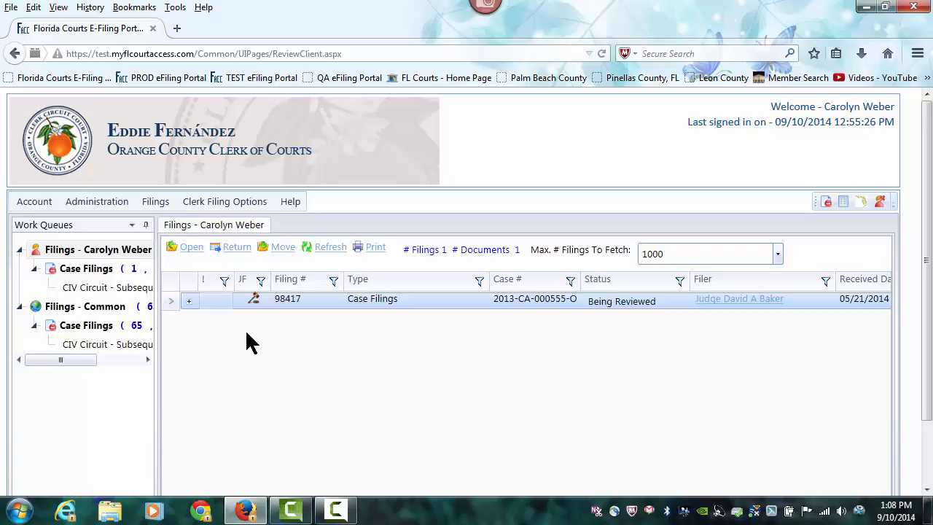
pyautogui.click(251, 205)
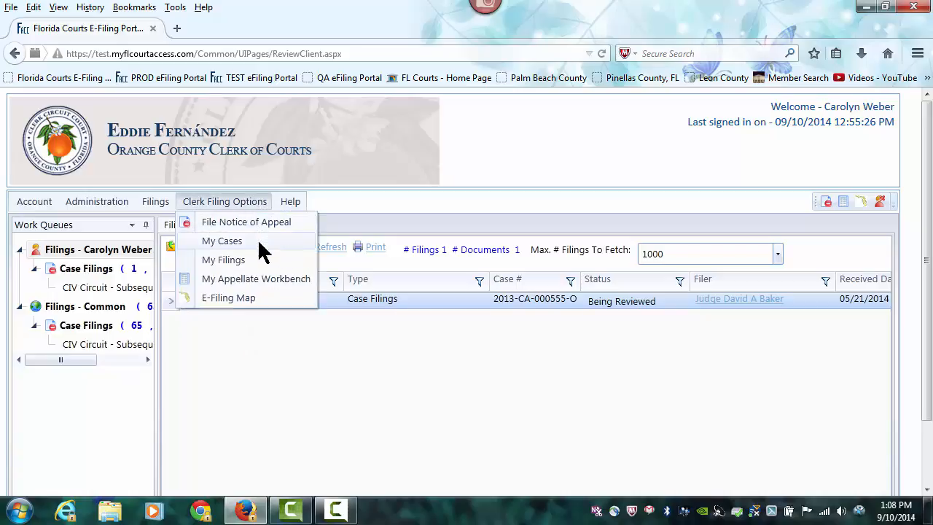
# - Go to the E-Filing Map, then sign out of the portal
pyautogui.click(245, 301)
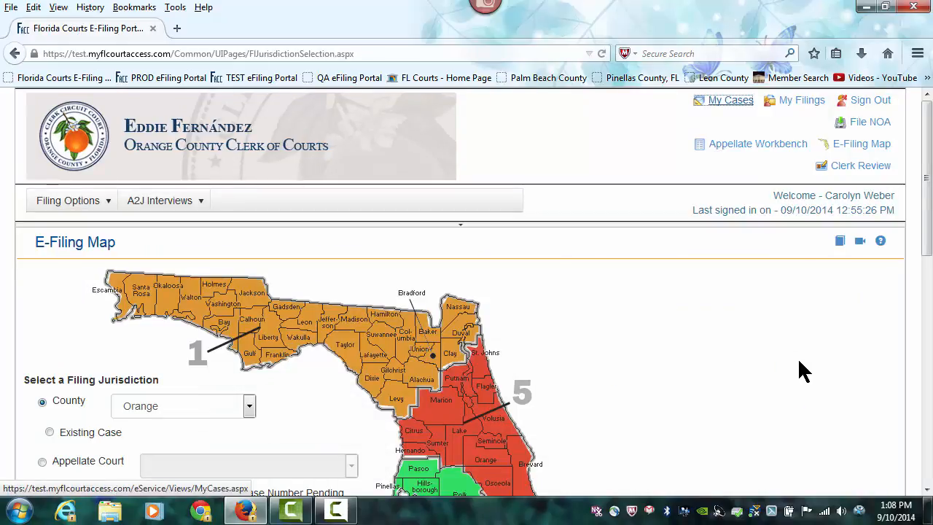
pyautogui.click(855, 102)
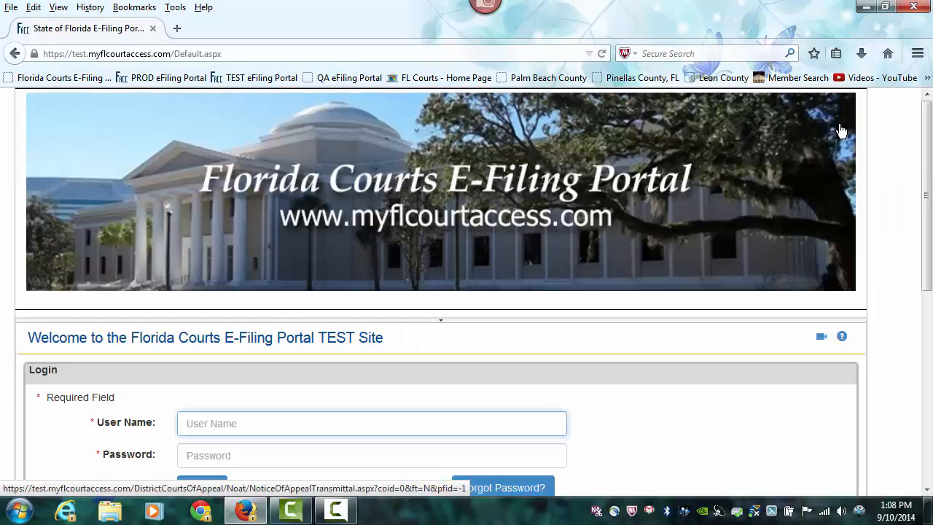